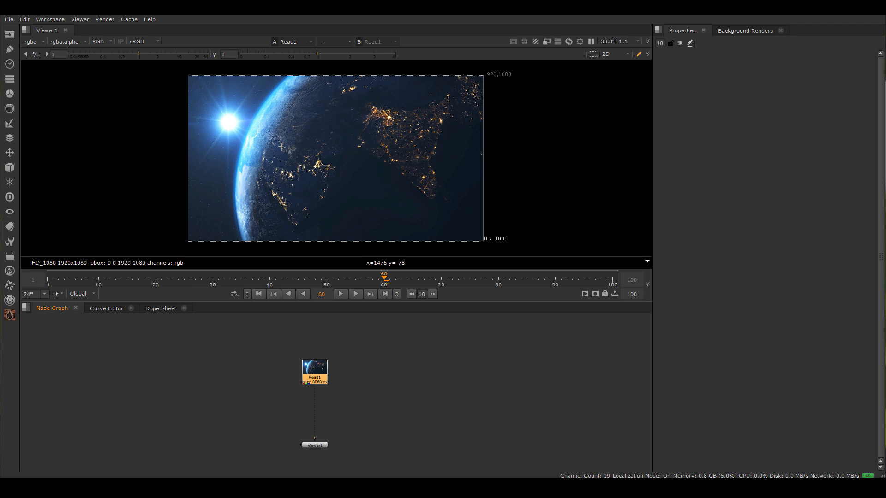
drag(261, 404, 306, 383)
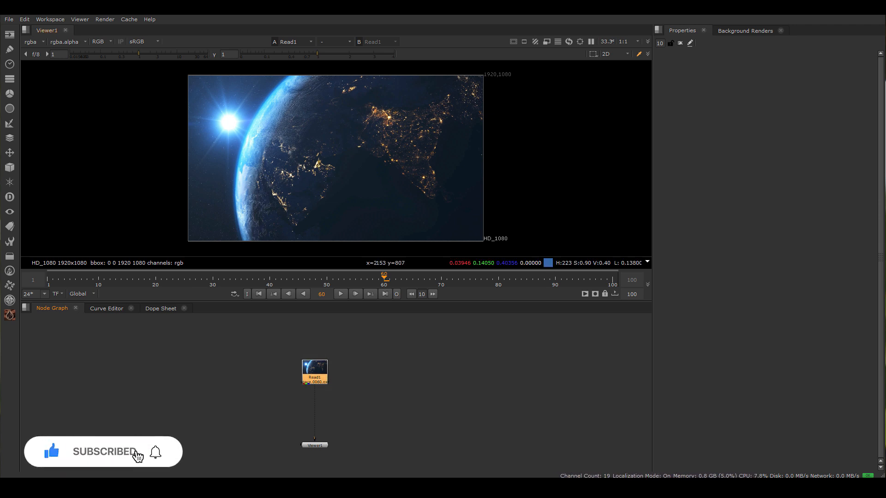
drag(290, 147, 543, 218)
drag(125, 221, 439, 138)
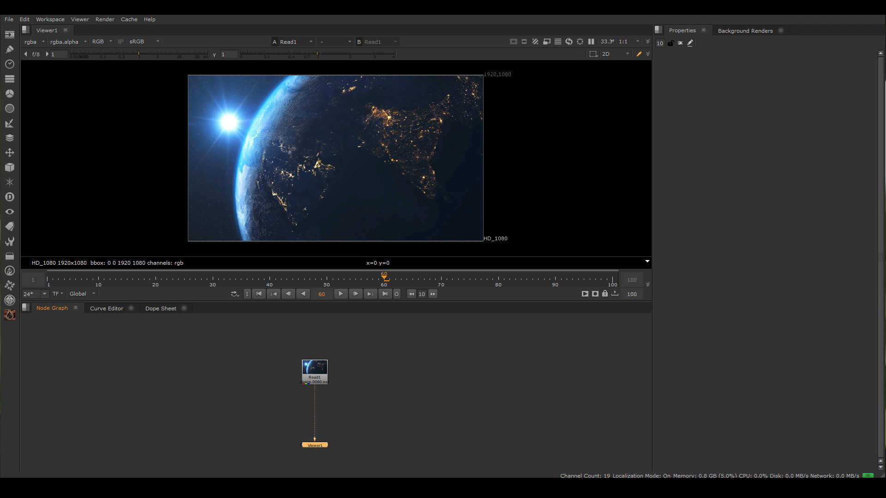
drag(152, 242, 523, 79)
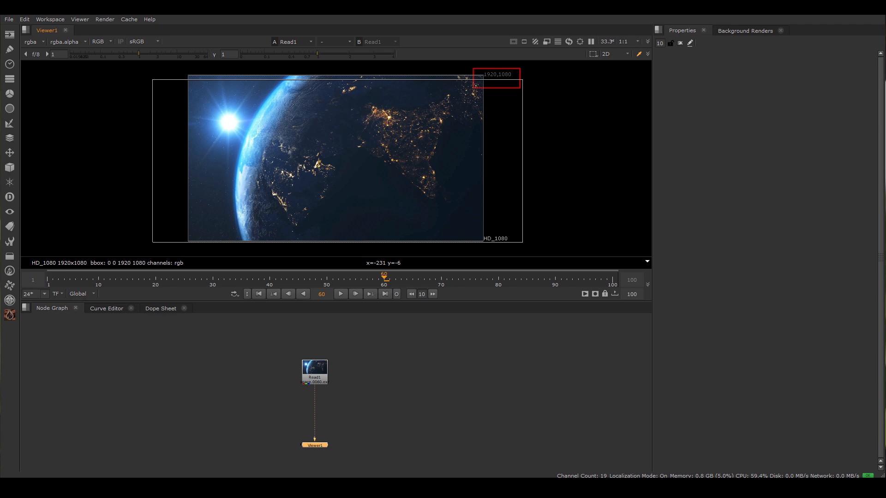
key(alt+w)
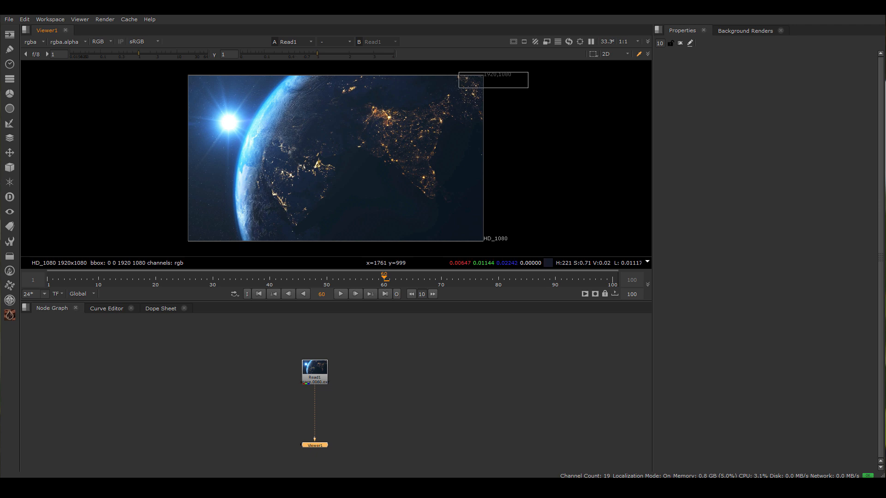
Step: Open the Read1 node's properties and examine its file path, format and frame range
double_click(314, 373)
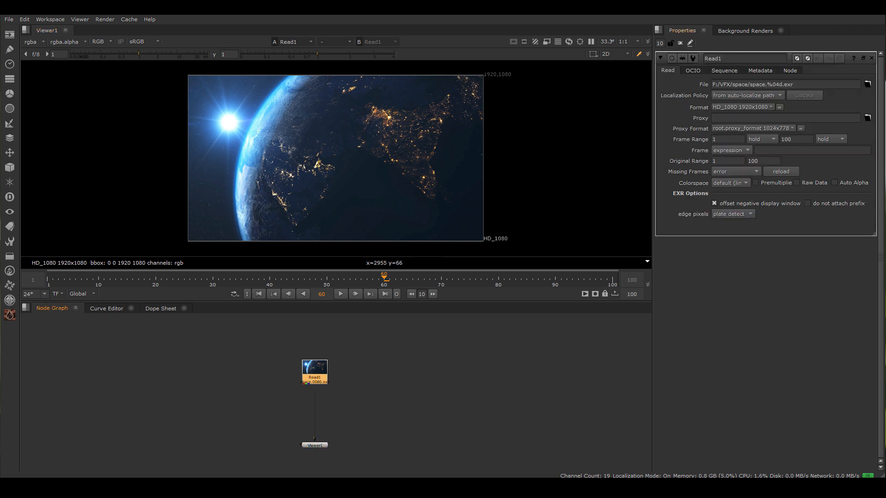
drag(653, 231, 674, 231)
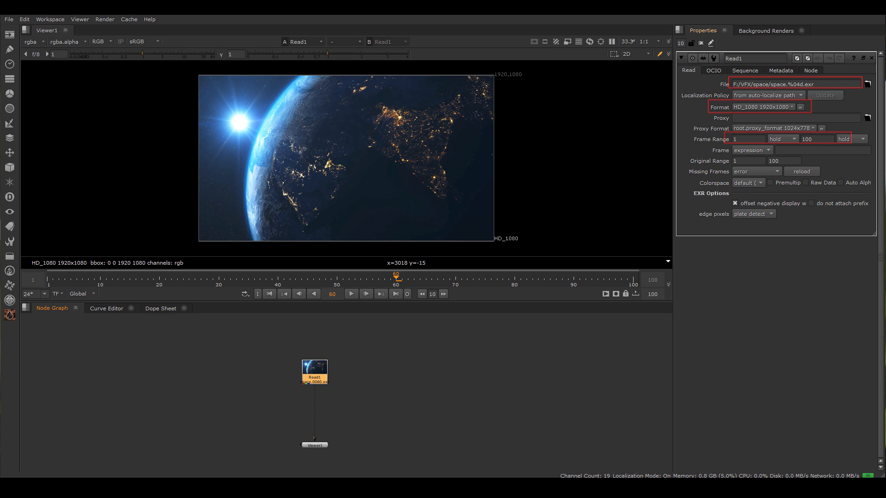
click(818, 139)
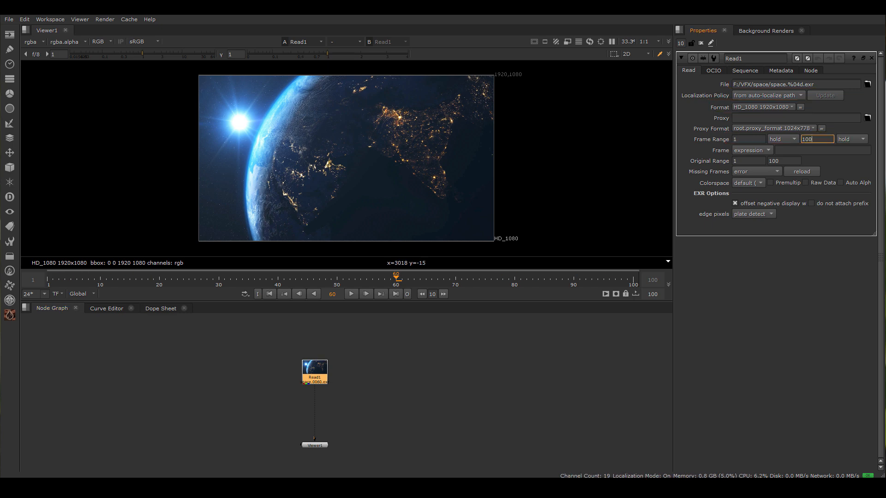
Step: Scrub the timeline back toward its start and set its display to TF (Timeline Frames)
drag(396, 278, 112, 279)
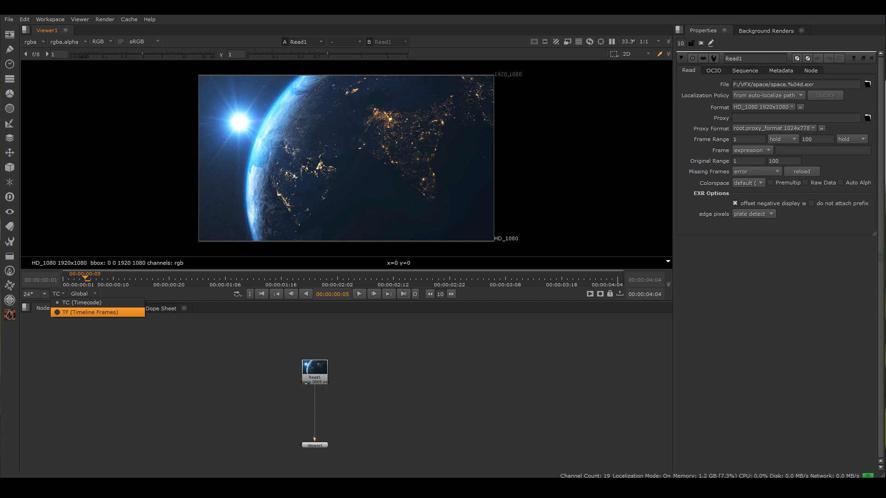
click(74, 313)
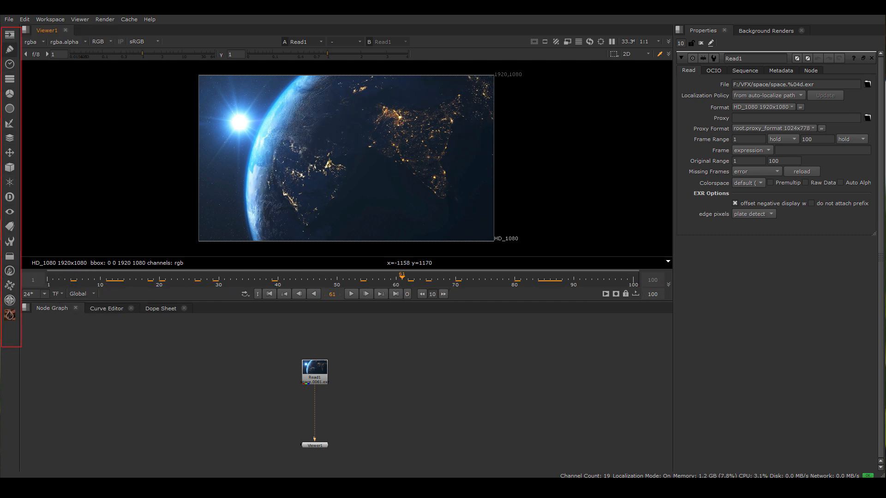
Step: Browse the available nodes, including the Image category and the Math group of the Color category, without adding any
click(9, 34)
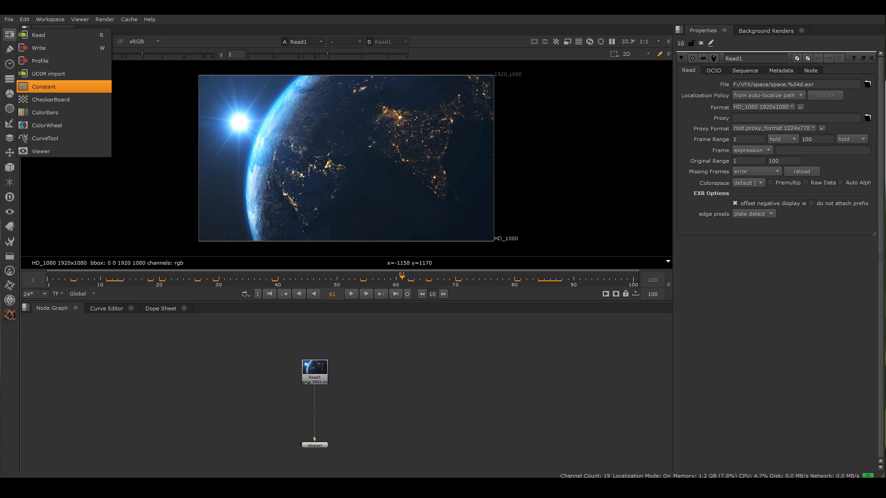
mouse_move(9, 49)
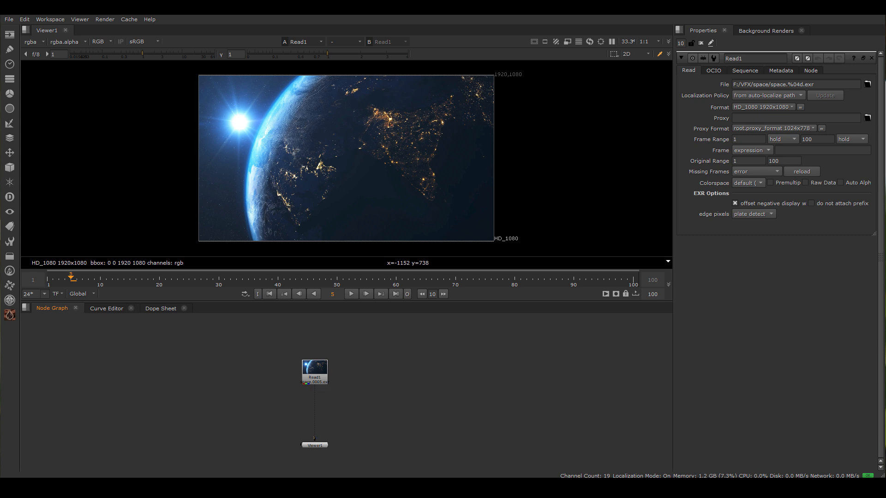
right_click(198, 205)
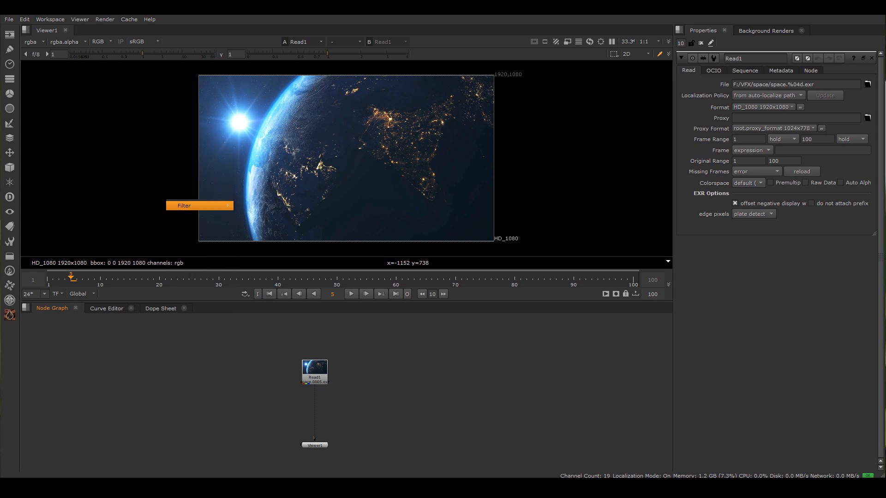
mouse_move(198, 138)
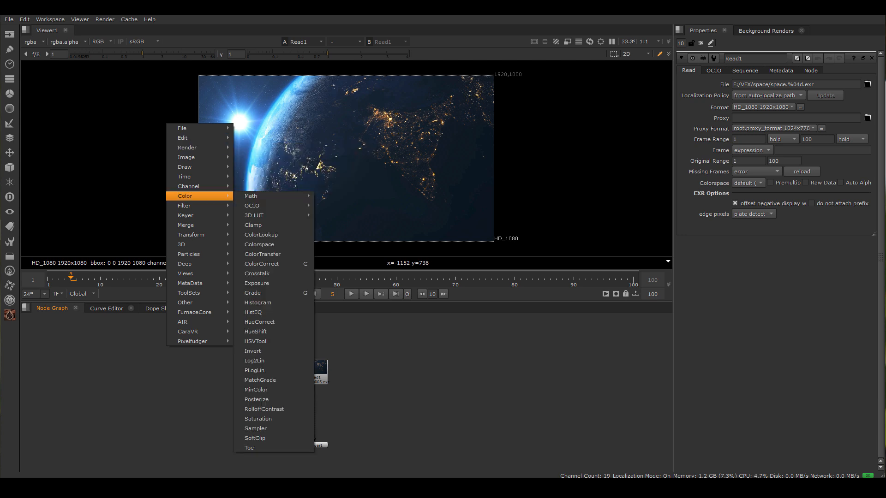
mouse_move(199, 196)
mouse_move(272, 196)
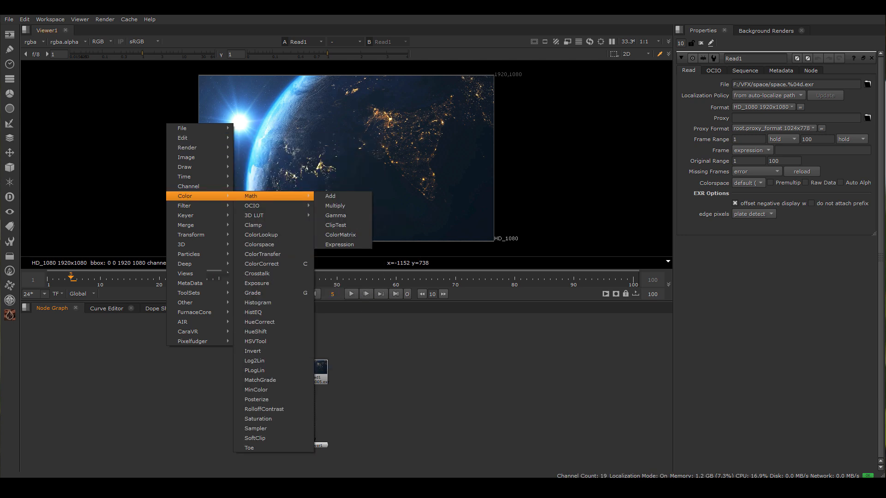
key(Escape)
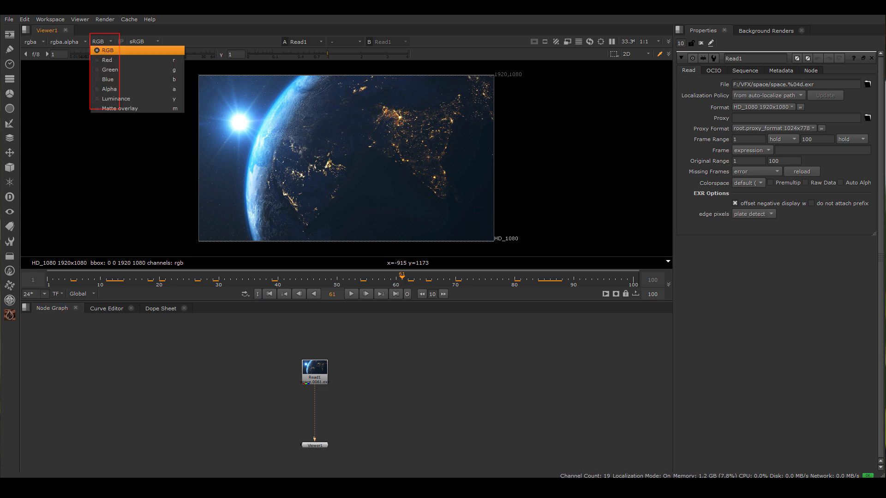
Step: Preview the image's red channel alone in the viewer, and test different viewer gain and gamma levels before restoring both to 1
key(r)
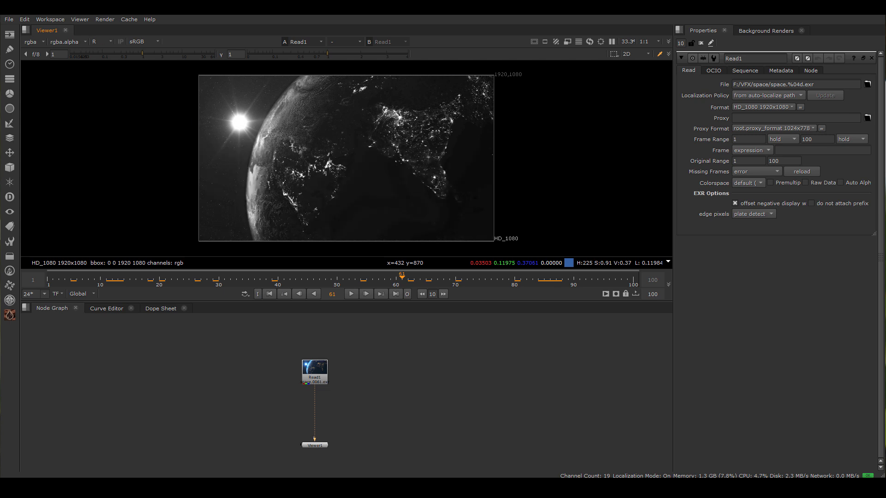
key(r)
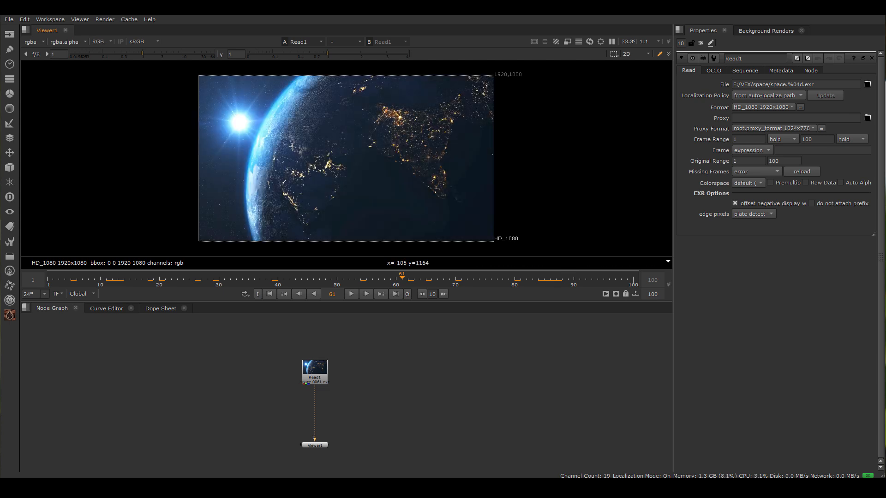
mouse_move(142, 54)
mouse_down()
mouse_move(177, 54)
mouse_move(92, 54)
mouse_move(158, 54)
mouse_up()
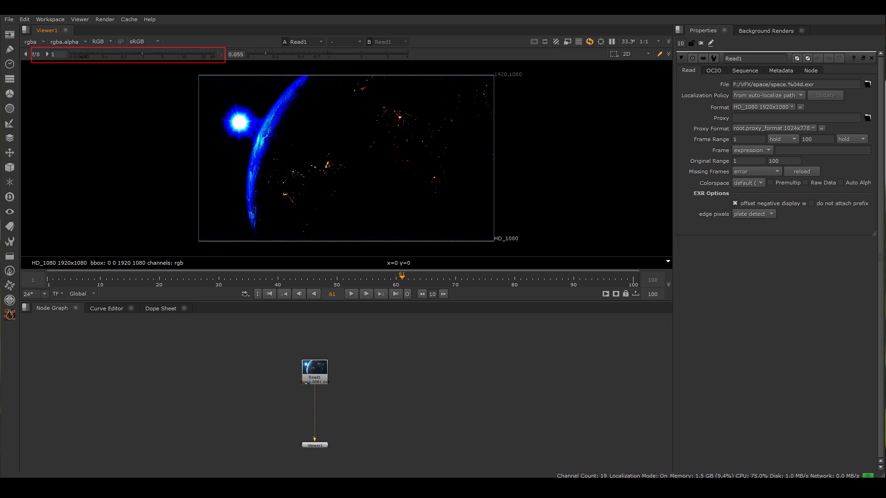
mouse_move(272, 54)
mouse_down()
mouse_move(367, 54)
mouse_move(290, 54)
mouse_move(346, 54)
mouse_move(327, 54)
mouse_up()
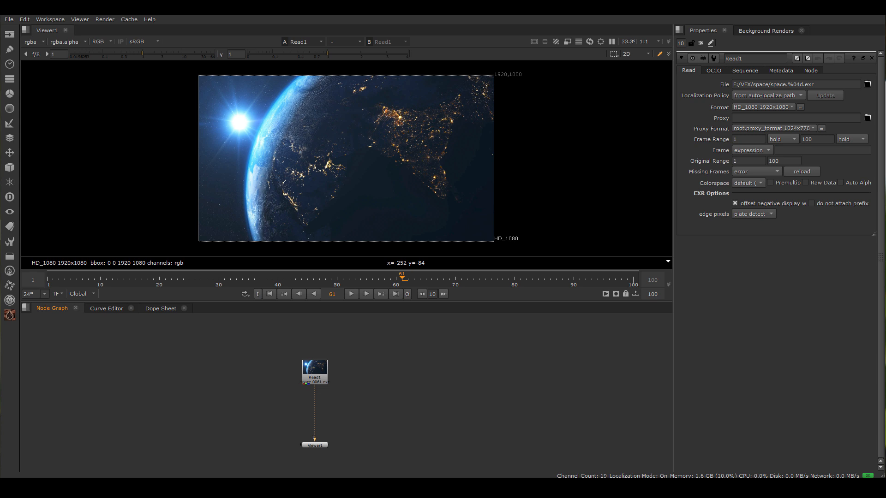
drag(146, 335, 538, 455)
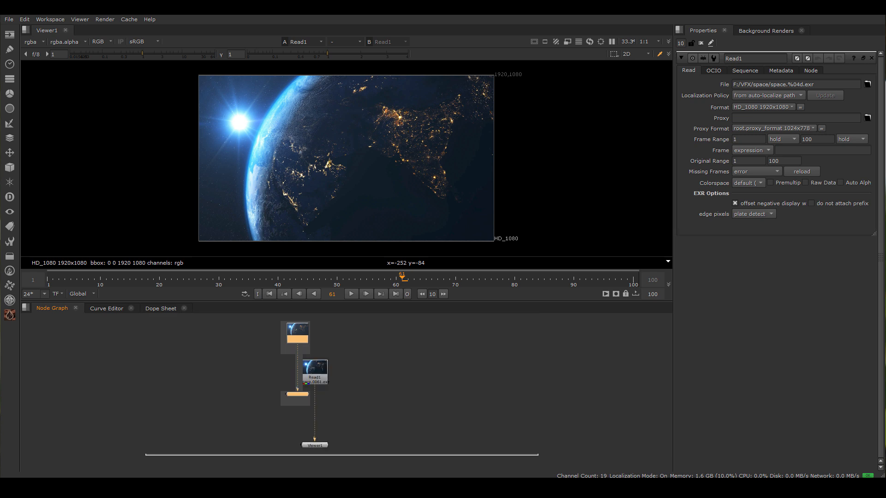
key(ctrl+z)
key(ctrl+z)
key(ctrl+z)
drag(169, 460, 472, 319)
mouse_move(297, 360)
mouse_down()
mouse_move(291, 388)
mouse_move(297, 360)
mouse_move(296, 368)
mouse_up()
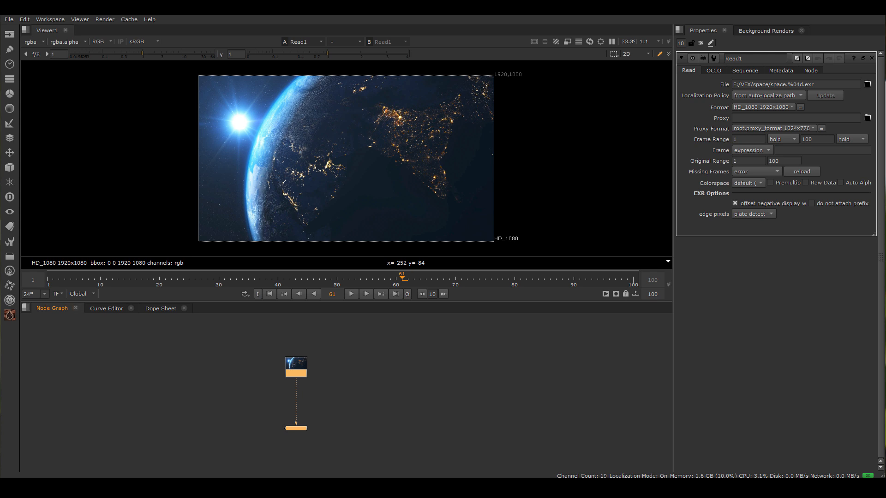
Step: Look at the Curve Editor and the Dope Sheet, and try to trim the end of the Read1 clip
key(ctrl+t)
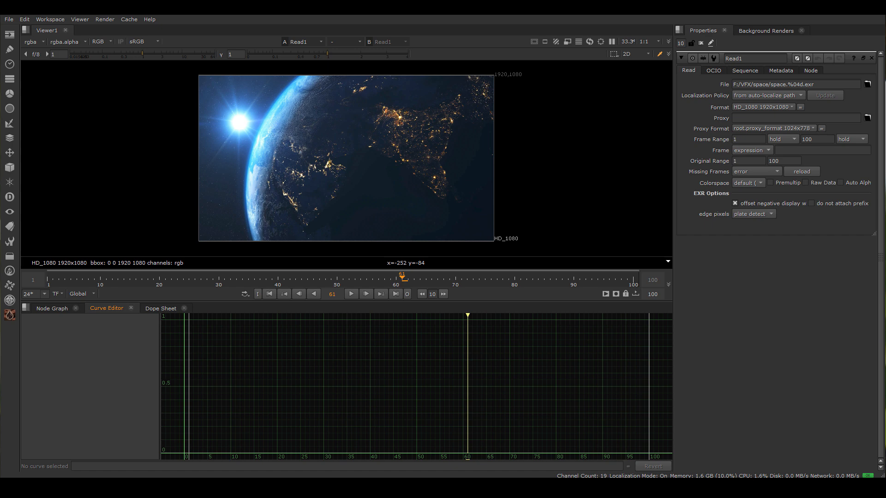
key(ctrl+t)
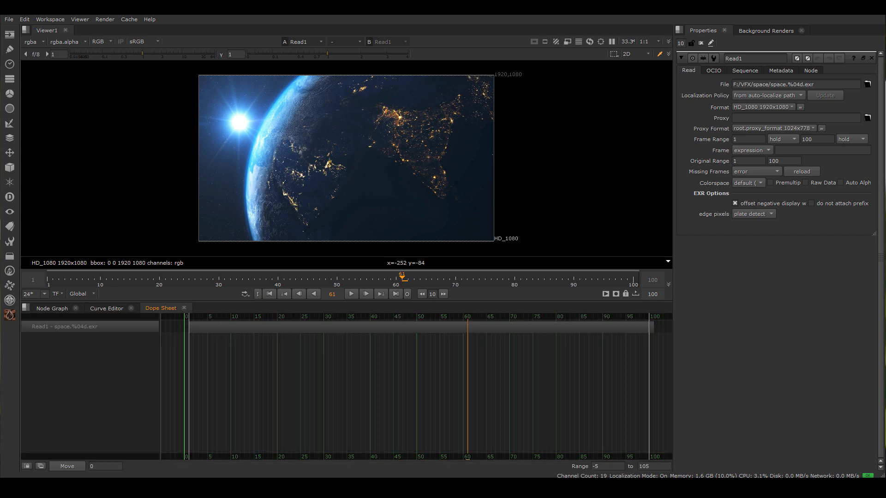
drag(654, 327, 613, 327)
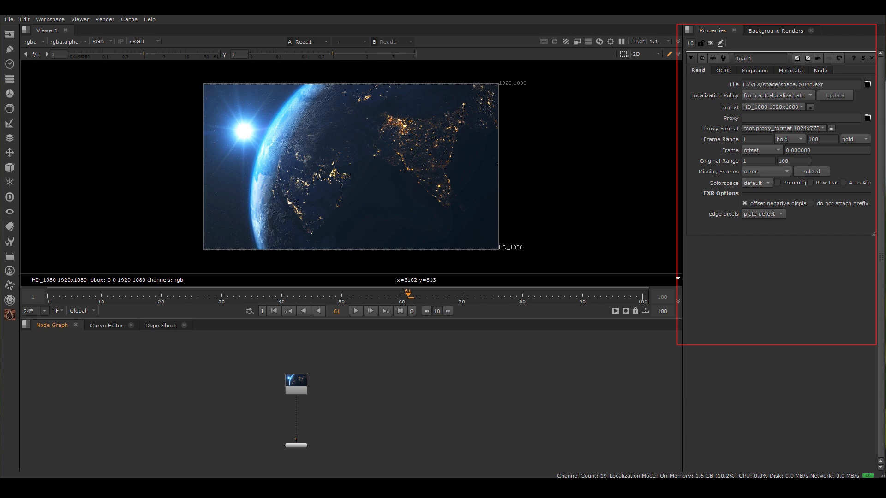
Step: Add a Blur node and a RotoPaint node beside the Read node, and close the properties of both
key(b)
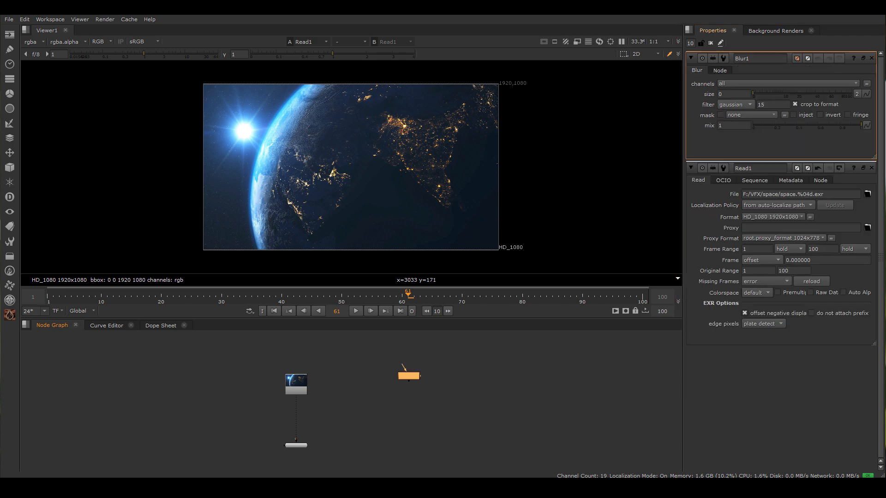
key(p)
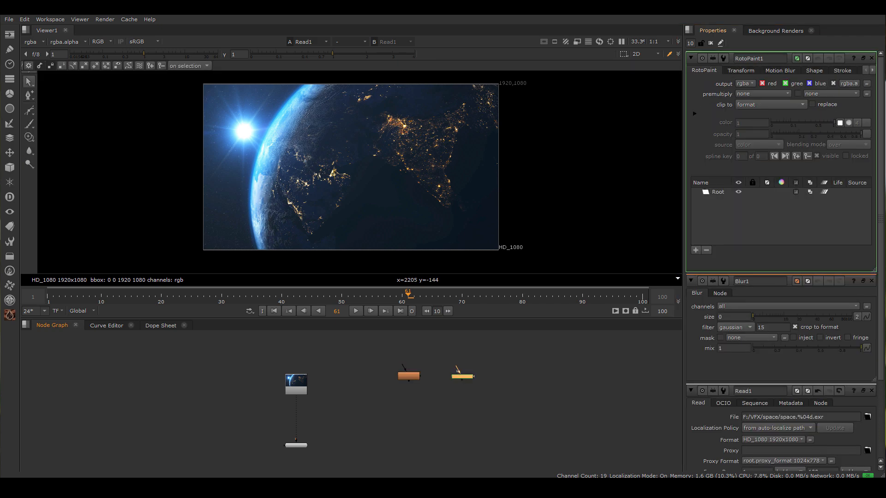
drag(358, 407, 582, 331)
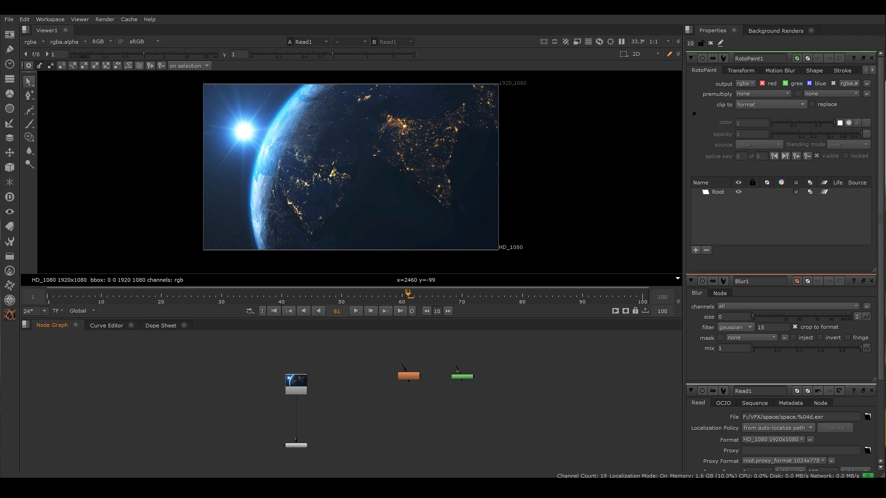
click(872, 58)
click(872, 58)
Step: Delete the Read, Blur and RotoPaint nodes, keeping only the Viewer node
drag(382, 406, 505, 345)
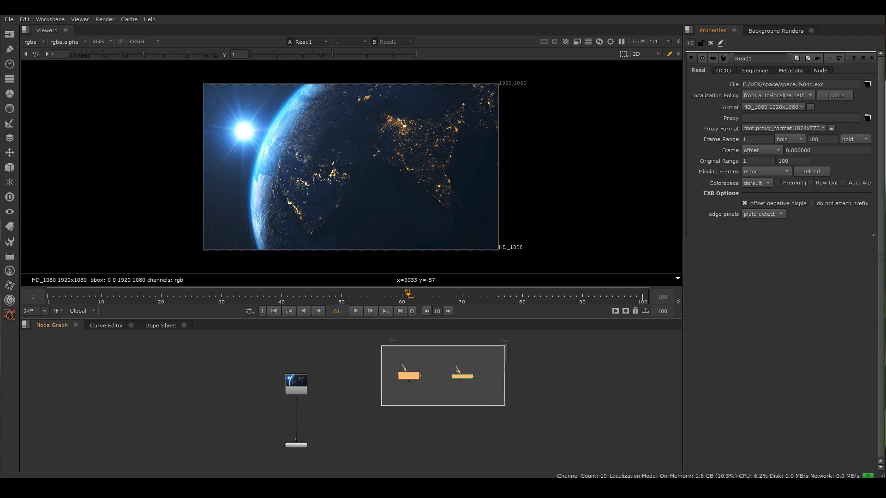
drag(252, 425, 448, 373)
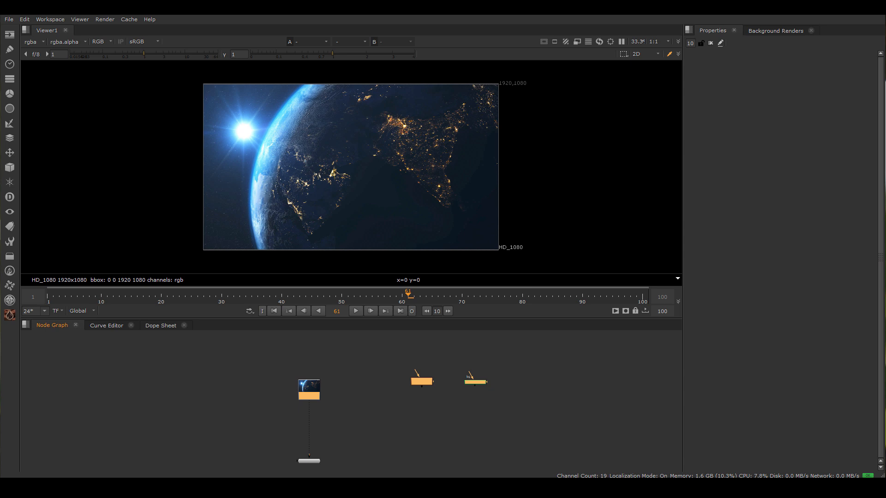
key(Delete)
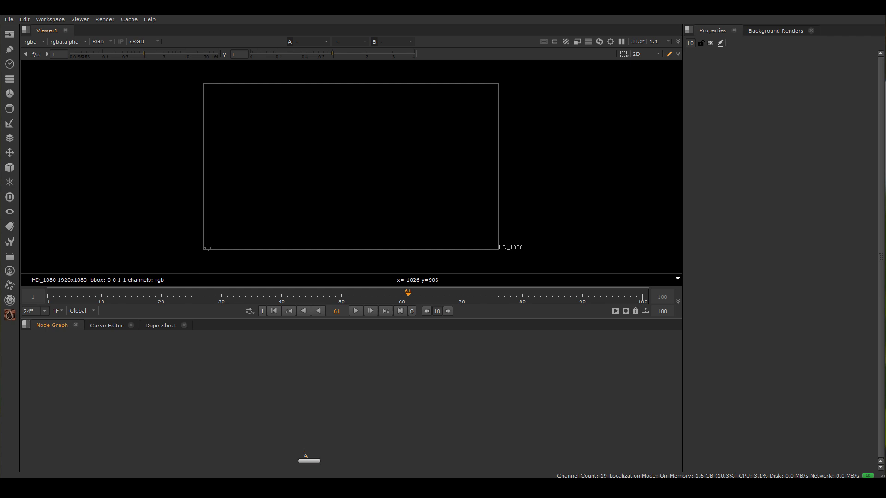
Step: Start a new Read node and open the F:/VFX/space folder for choosing its footage
click(9, 34)
click(9, 35)
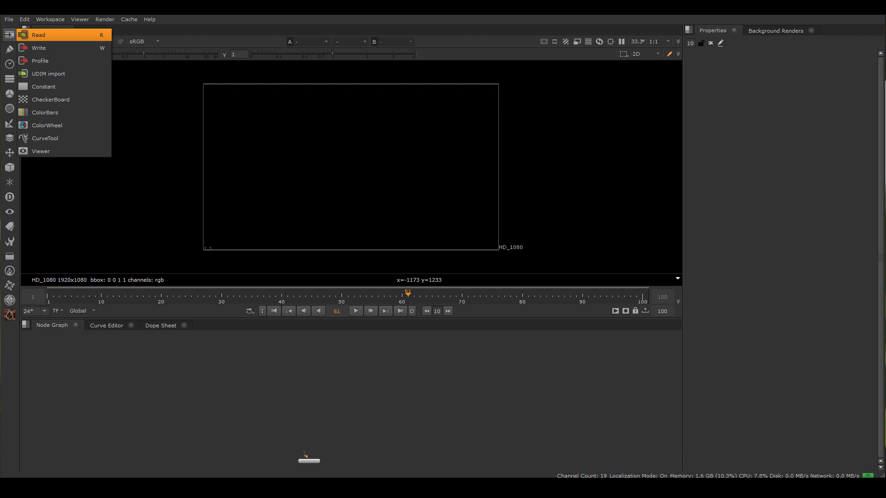
key(Return)
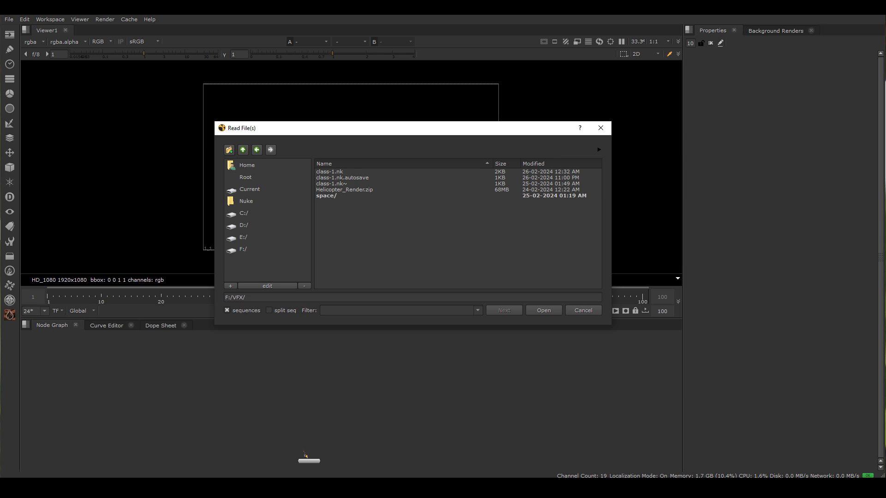
double_click(326, 196)
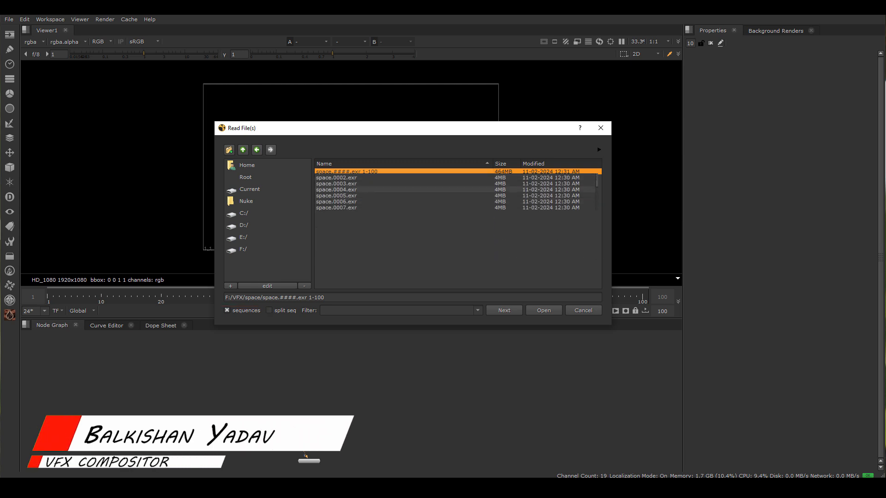
Step: Turn off sequence grouping and look through the individual space EXR frames from first to last and back
scroll(455, 229, down, 8)
scroll(455, 228, down, 19)
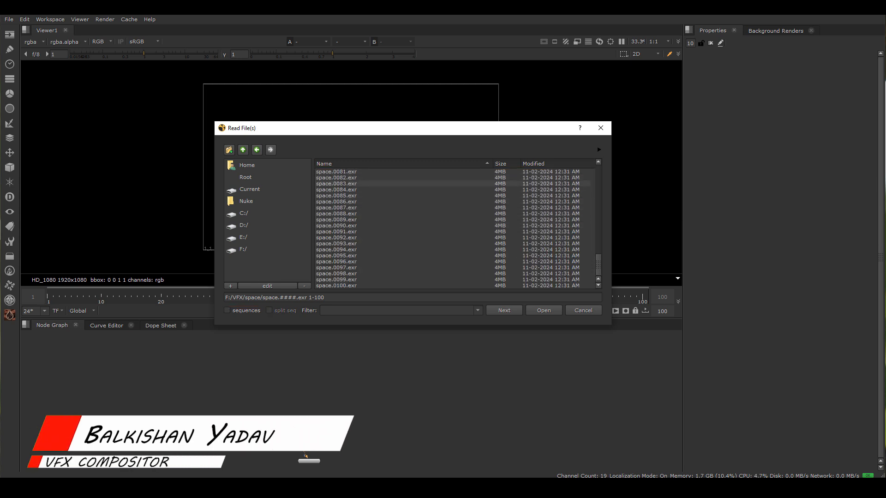
scroll(454, 229, up, 20)
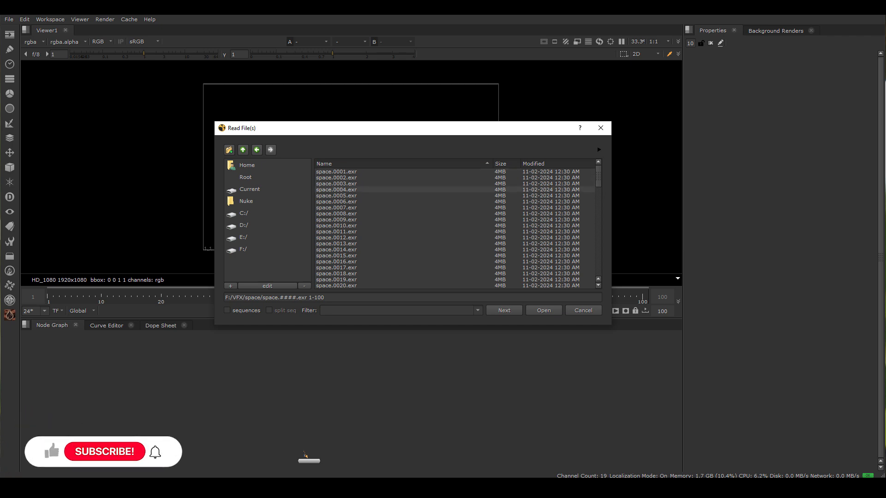
Step: Load the whole space.####.exr 1-100 sequence into a Read node and display it in the viewer
double_click(336, 171)
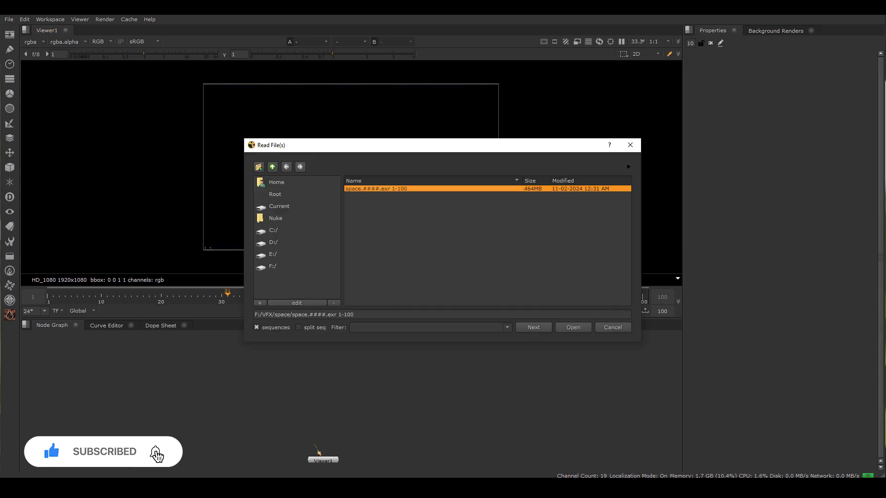
key(Return)
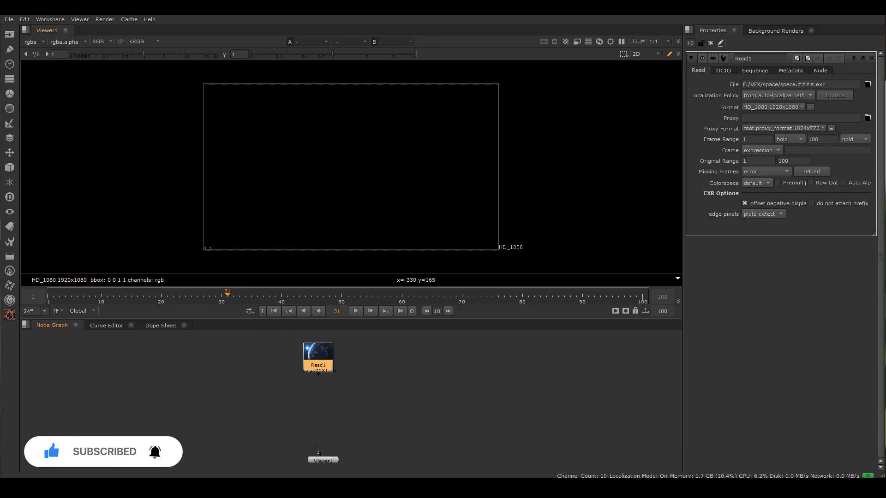
key(1)
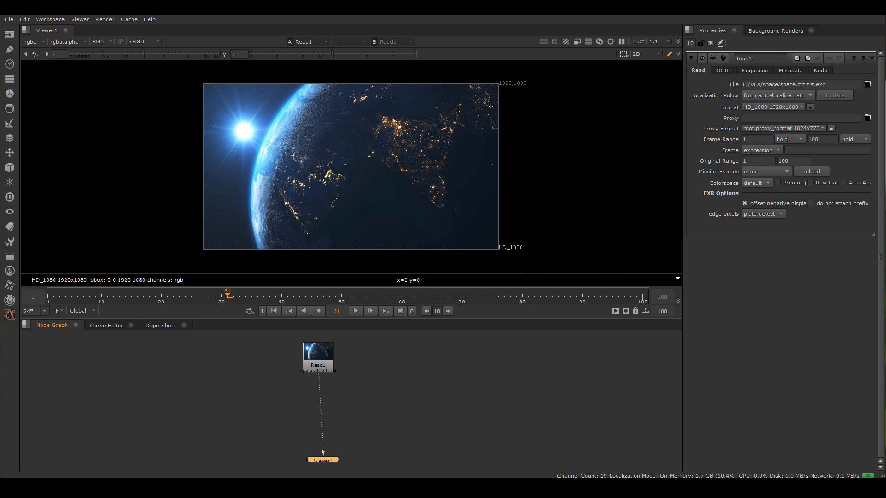
Step: Play the space footage in the viewer, and stop playback
ctrl+shift+drag(172, 265, 309, 236)
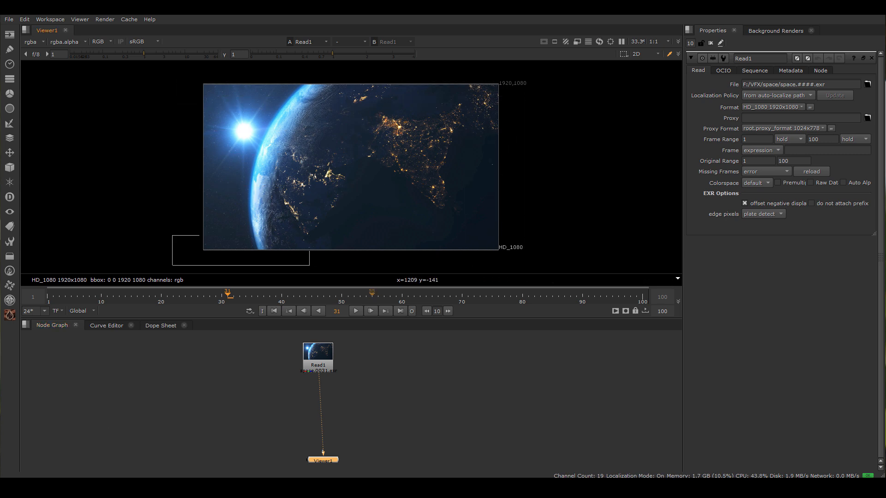
key(l)
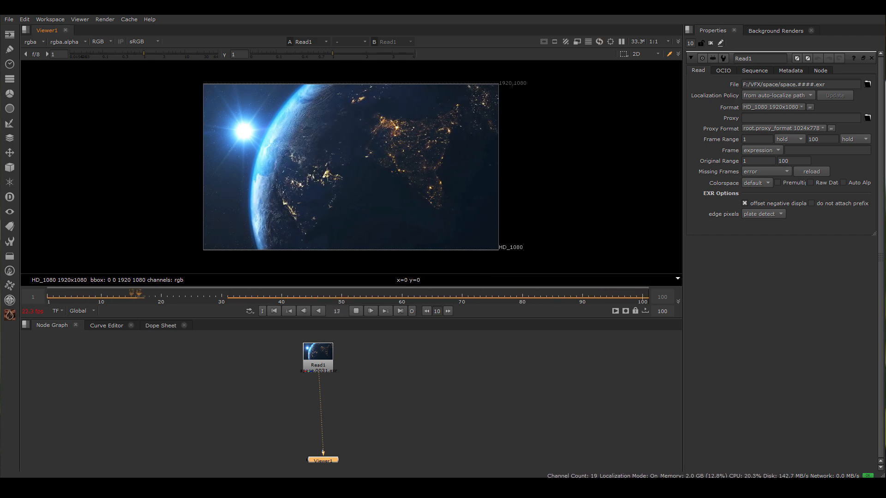
key(k)
click(355, 311)
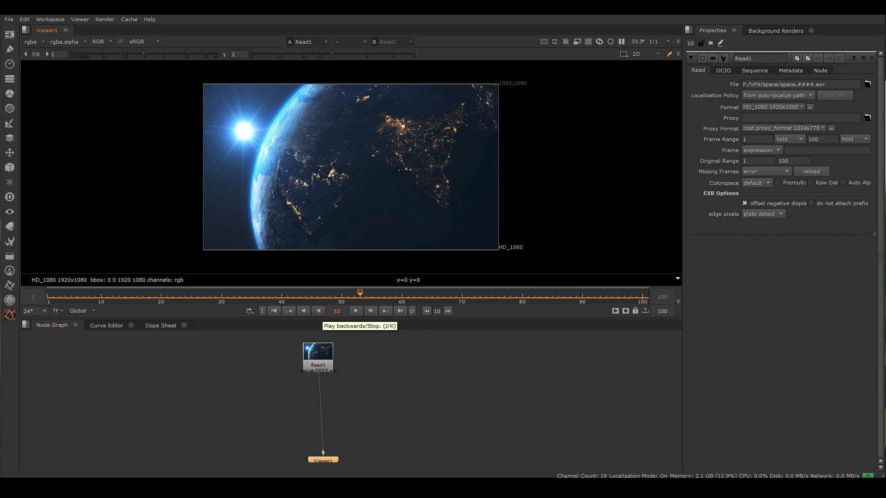
Step: Delete the Read node and try another Read import from the F:/VFX/space folder
click(317, 355)
key(Delete)
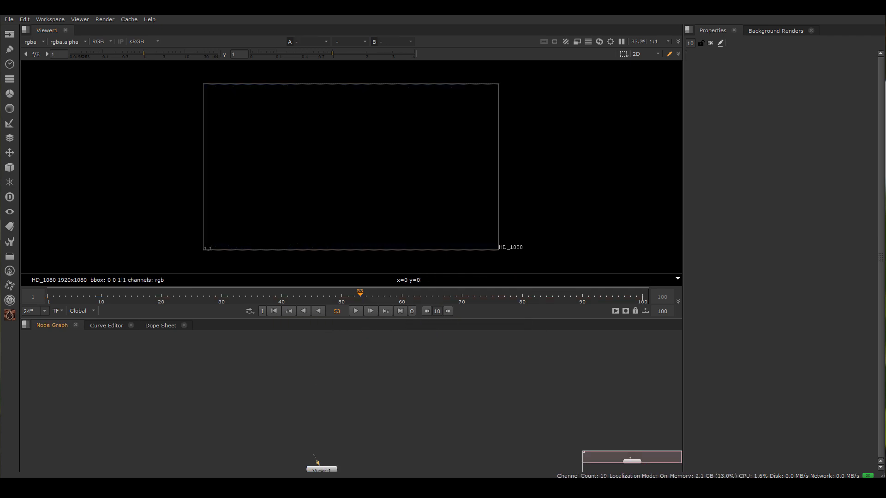
key(r)
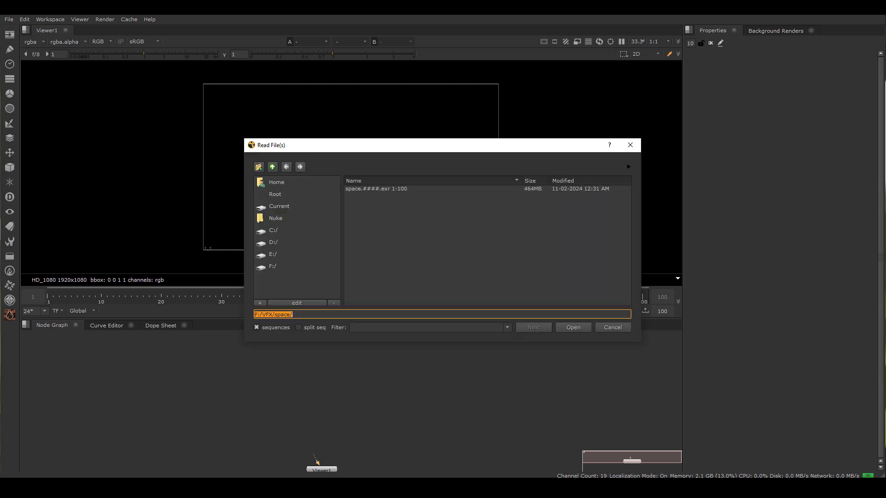
key(Return)
key(Delete)
key(r)
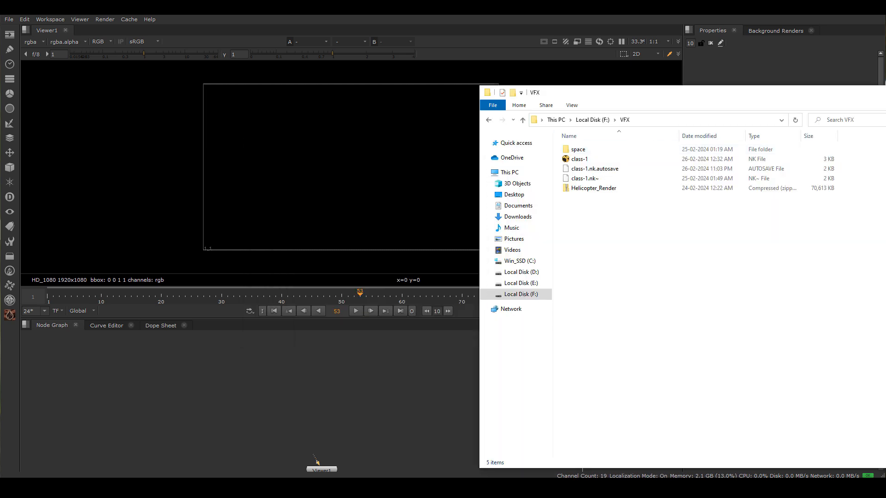
Step: Import the footage by bringing the space folder from F:/VFX in File Explorer into the node graph, and delete the CheckerBoard node
drag(591, 150, 317, 358)
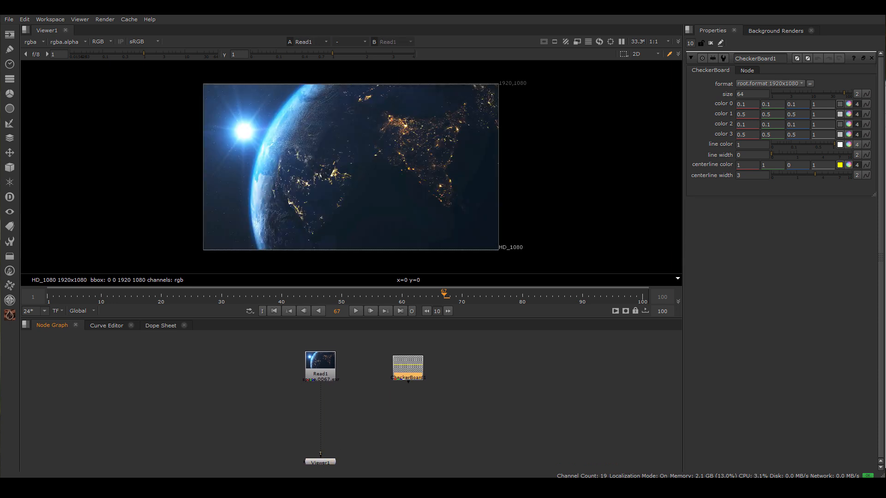
drag(366, 398, 470, 331)
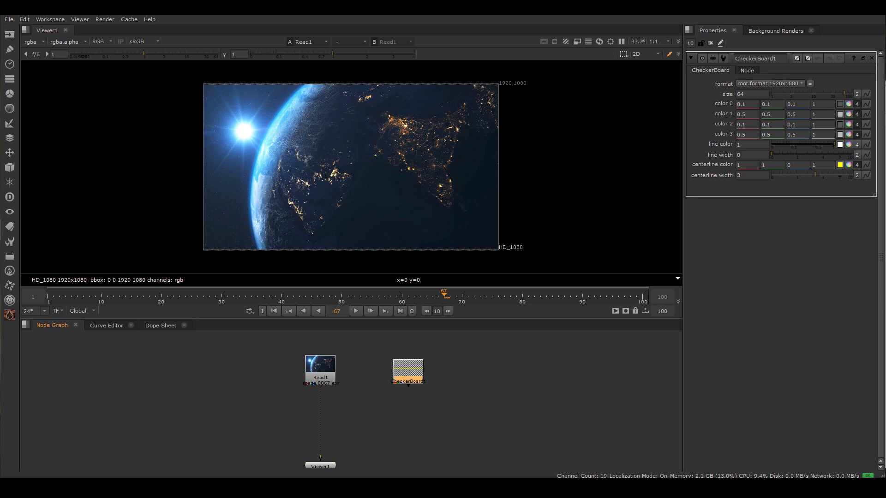
key(Delete)
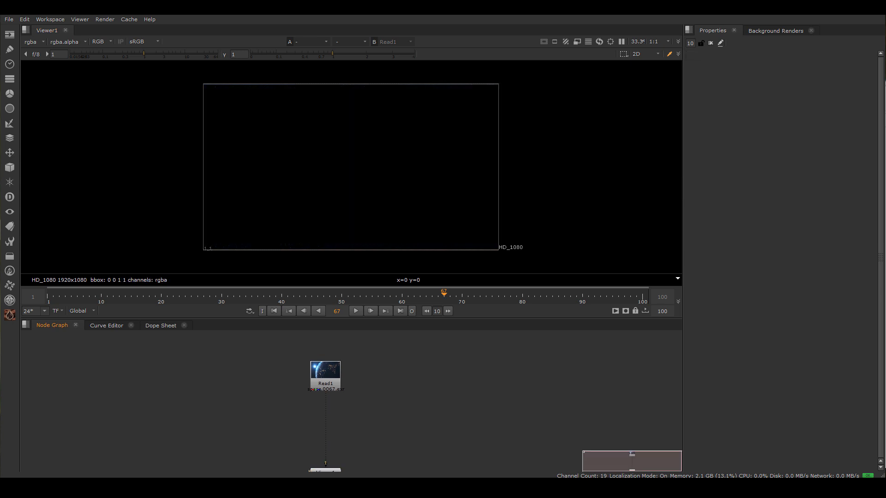
Step: Add a ColorWheel node beside the Read node in the node graph
mouse_move(326, 376)
middle_down()
mouse_move(220, 402)
mouse_move(202, 364)
mouse_move(527, 385)
mouse_move(105, 401)
mouse_move(300, 361)
mouse_move(125, 400)
mouse_move(431, 389)
mouse_move(344, 377)
mouse_move(433, 369)
mouse_move(305, 369)
mouse_move(429, 370)
mouse_move(307, 350)
mouse_move(322, 368)
middle_up()
scroll(332, 372, up, 4)
scroll(332, 372, down, 3)
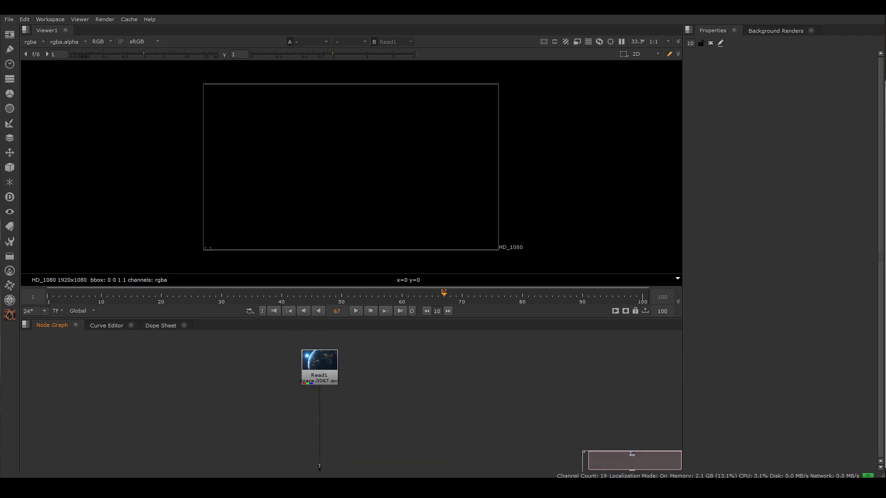
scroll(396, 365, down, 3)
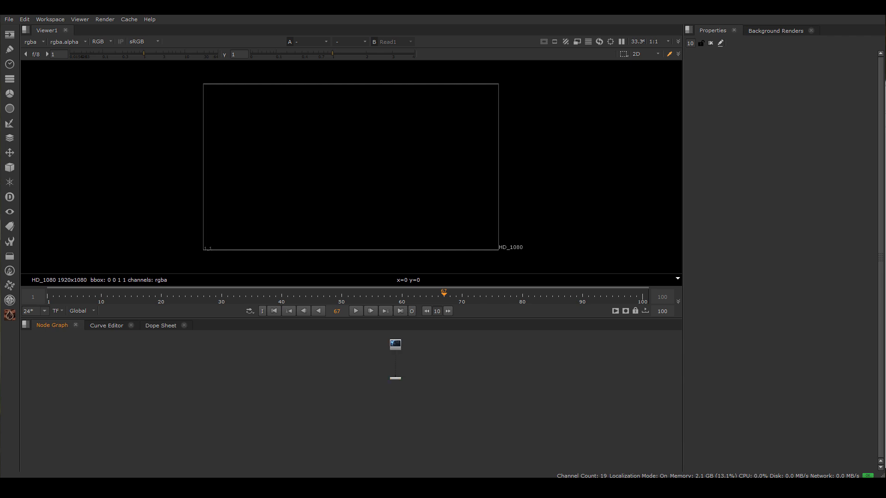
key(f)
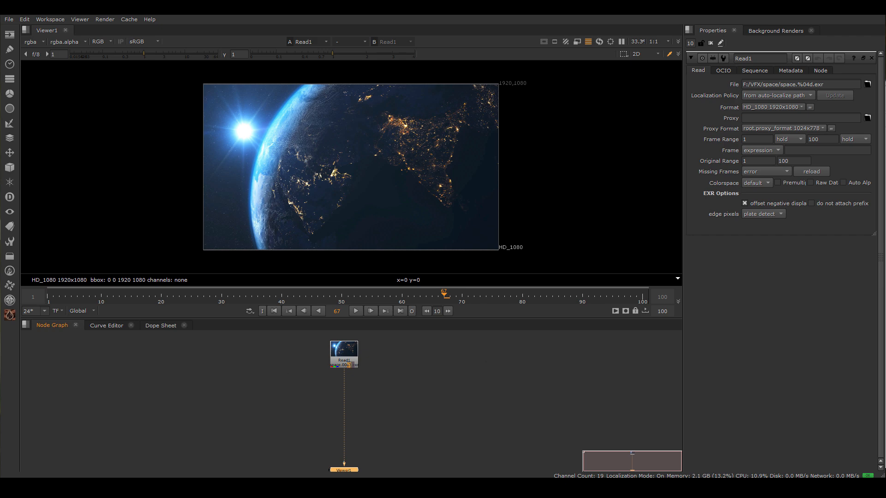
key(Tab)
text(CLO)
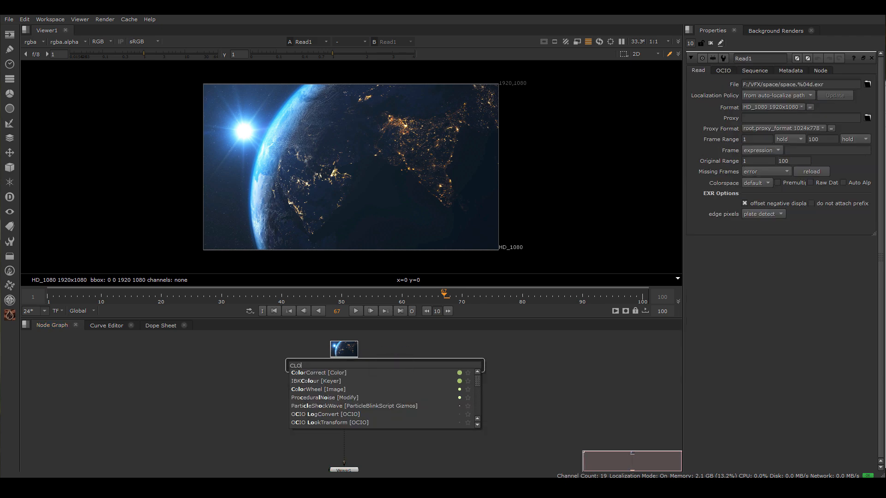
click(304, 390)
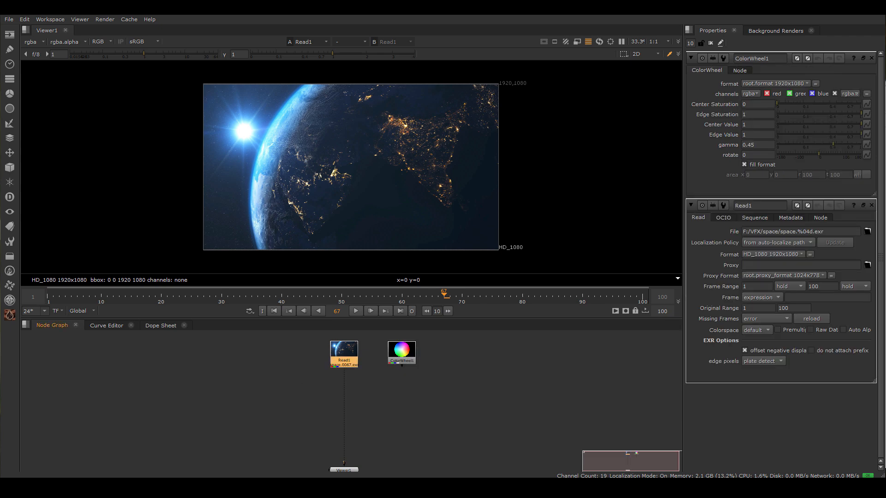
mouse_move(302, 391)
mouse_down()
mouse_move(459, 331)
mouse_move(314, 395)
mouse_up()
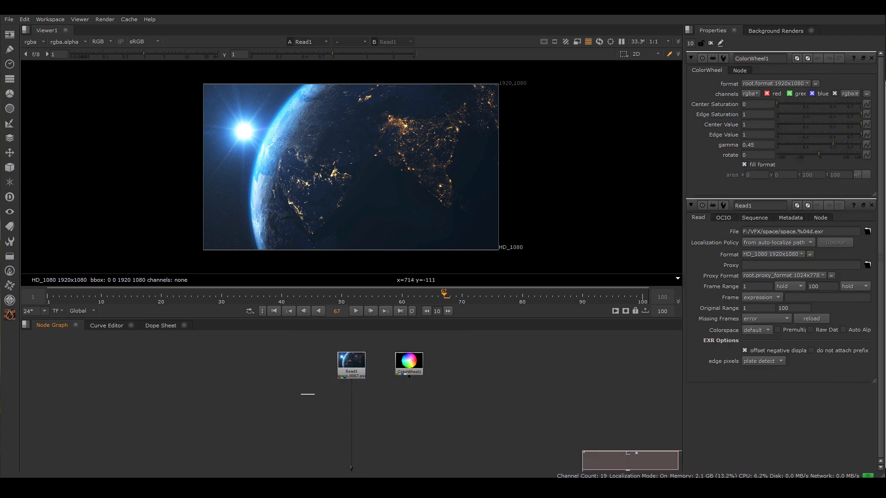
drag(409, 362, 410, 364)
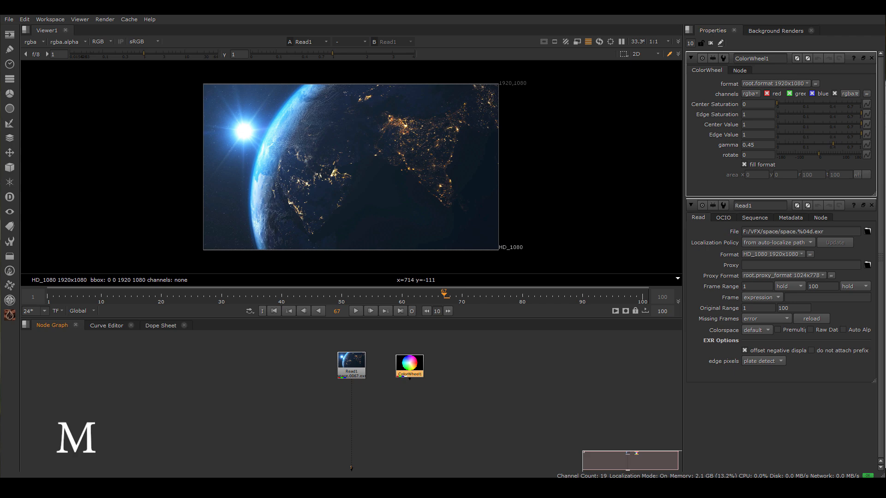
Step: Merge the ColorWheel as input A over the space footage as input B, and space the ColorWheel farther from the Merge node
key(m)
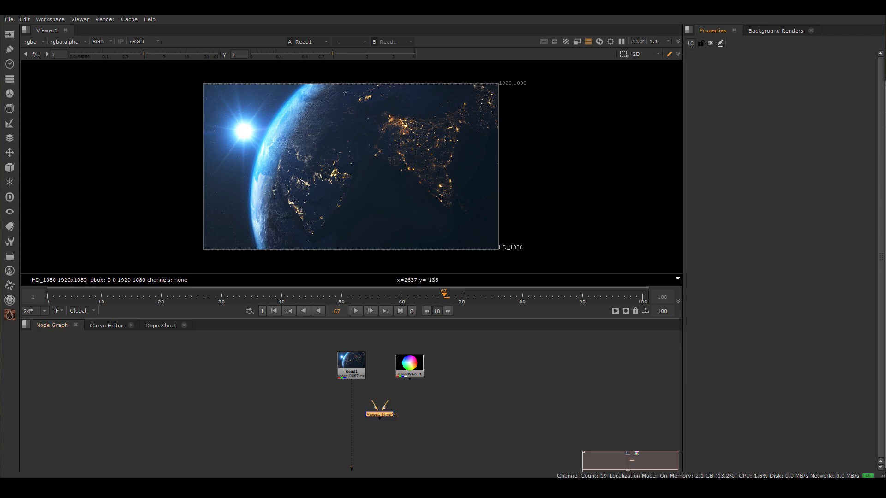
drag(438, 403, 378, 416)
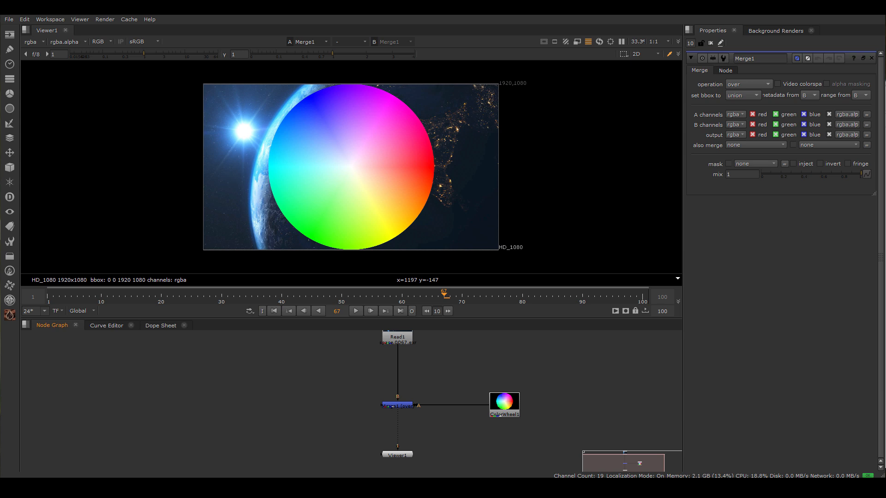
drag(505, 405, 522, 405)
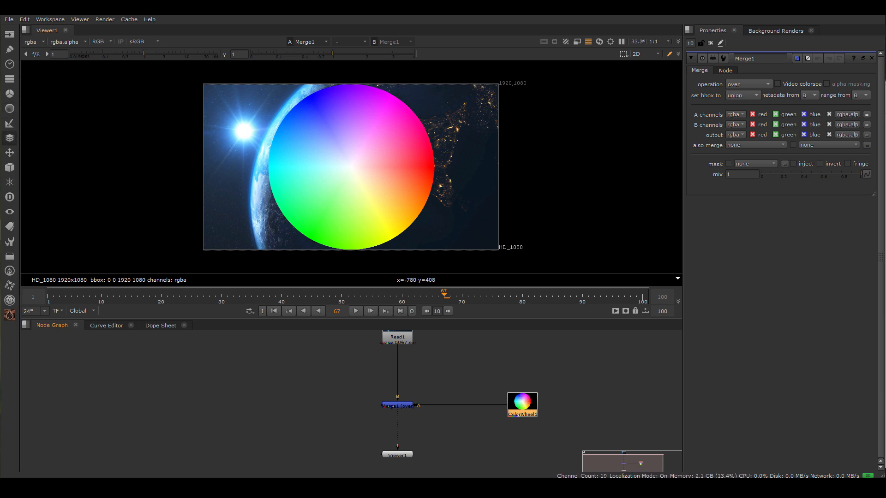
Step: Insert a Transform node between the ColorWheel and Merge nodes, and move the color wheel onto the sun in the viewer
click(10, 153)
mouse_move(256, 376)
mouse_down()
mouse_move(325, 341)
mouse_move(256, 376)
mouse_up()
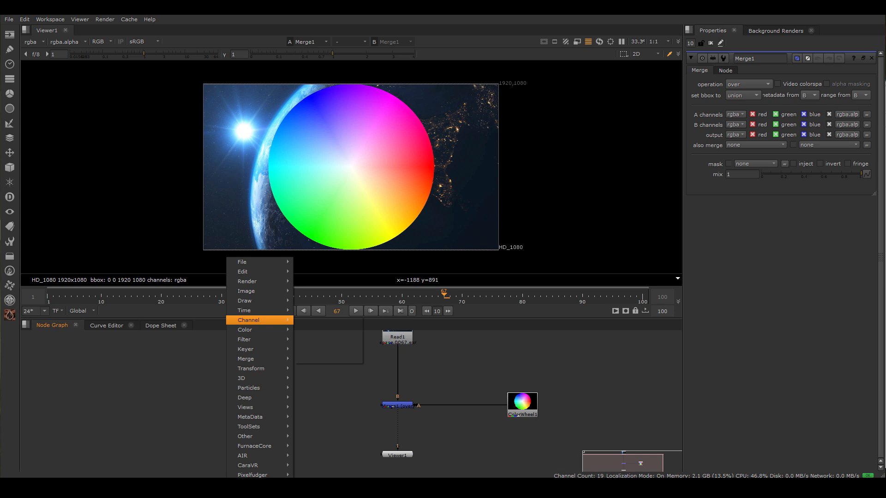
key(Escape)
right_click(408, 369)
mouse_move(441, 368)
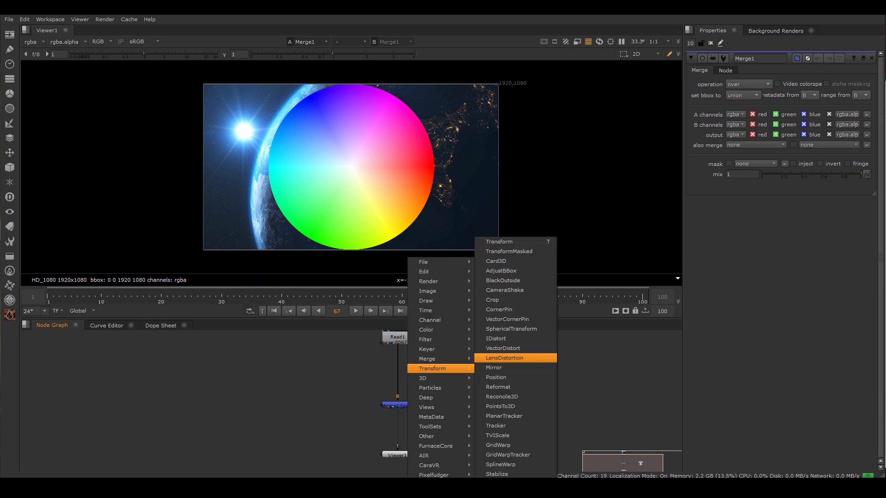
click(489, 359)
drag(475, 361, 471, 405)
key(t)
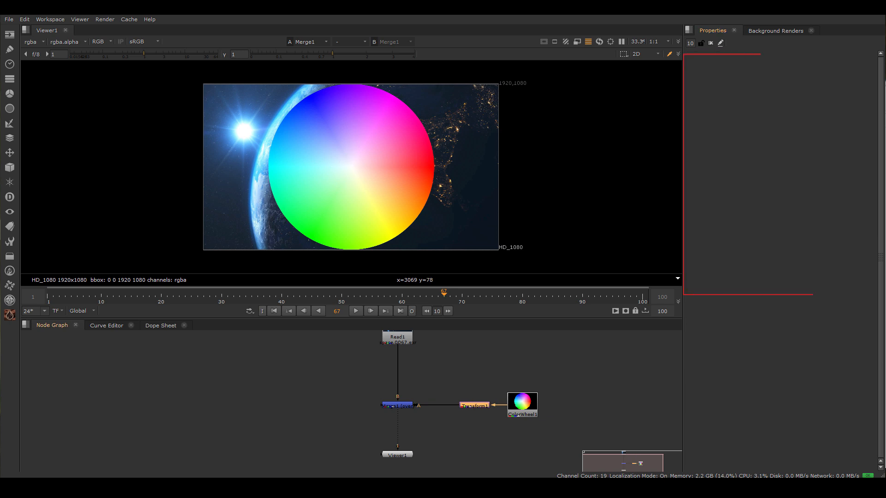
key(Return)
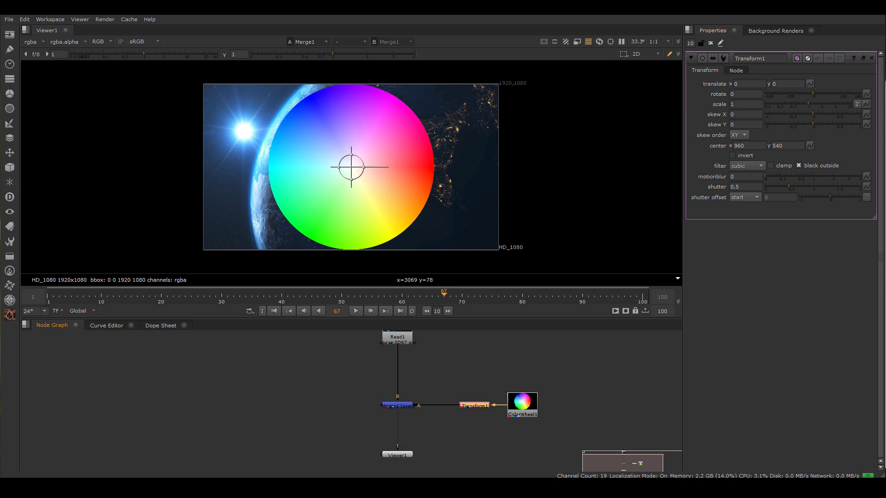
drag(364, 167, 244, 132)
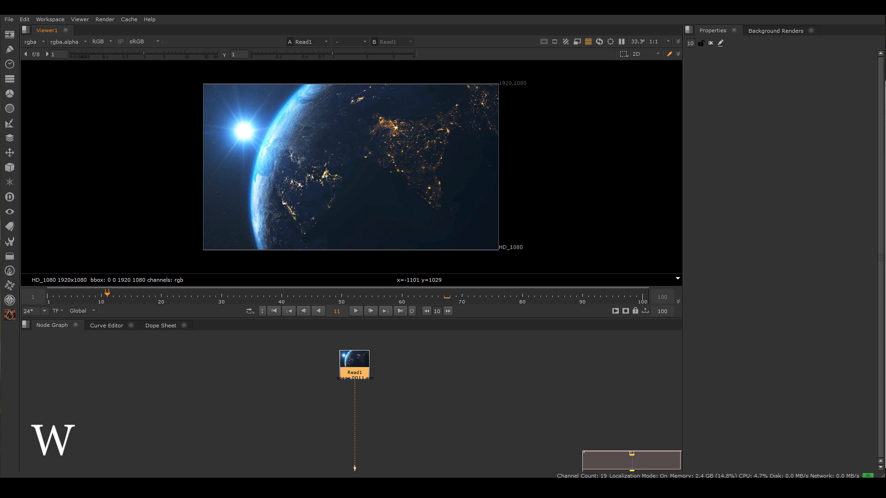
Step: Add a Write node below the Read node and create a RENDER folder inside F:/VFX/space for its output
key(w)
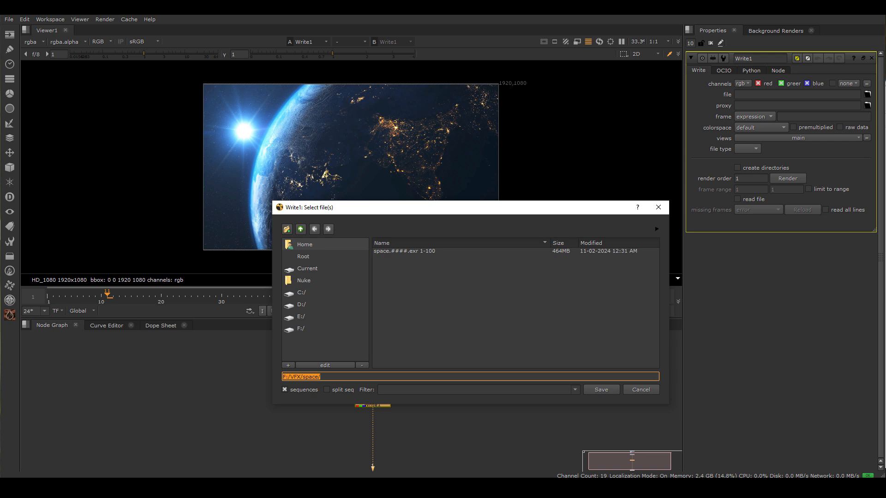
click(287, 229)
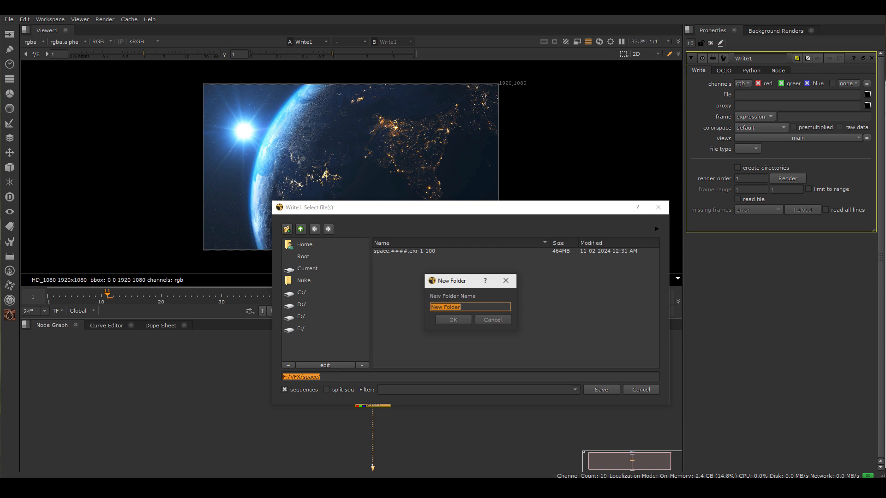
text(RENDER)
key(Return)
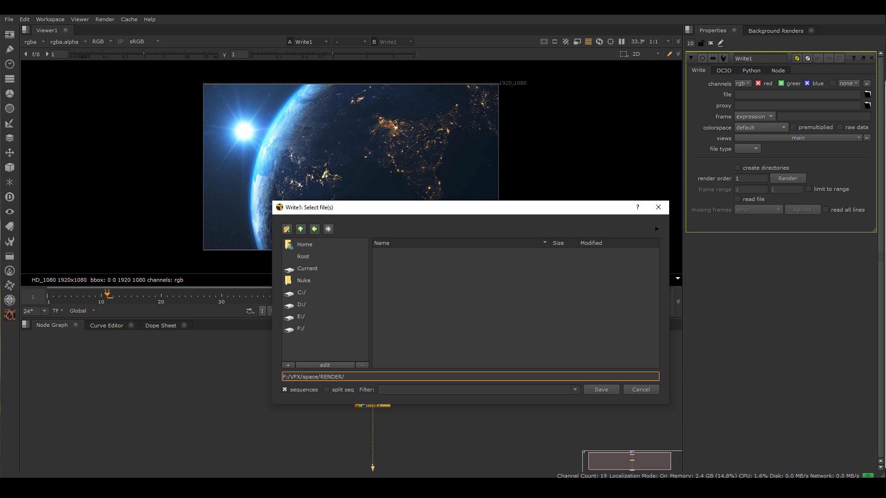
Step: Set the Write node's output file to test_render_v001.mov and check the available file types, keeping mov
text(test_render_v001.mov)
key(Return)
click(748, 149)
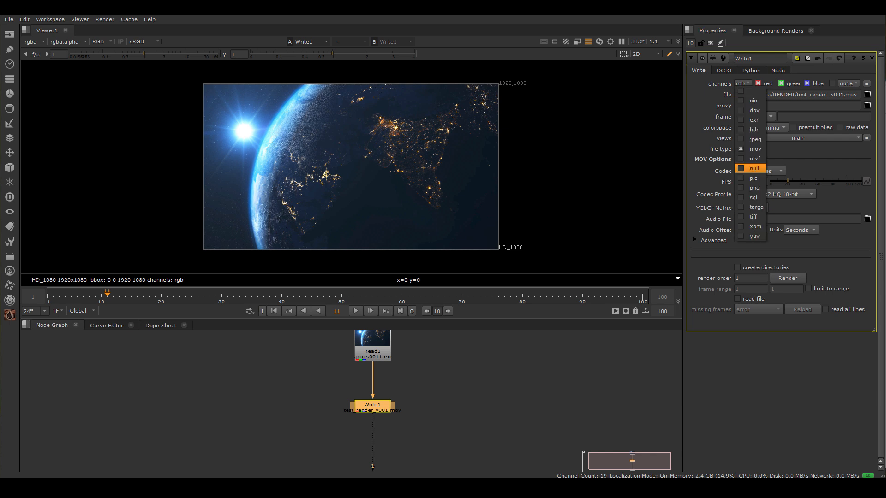
key(Escape)
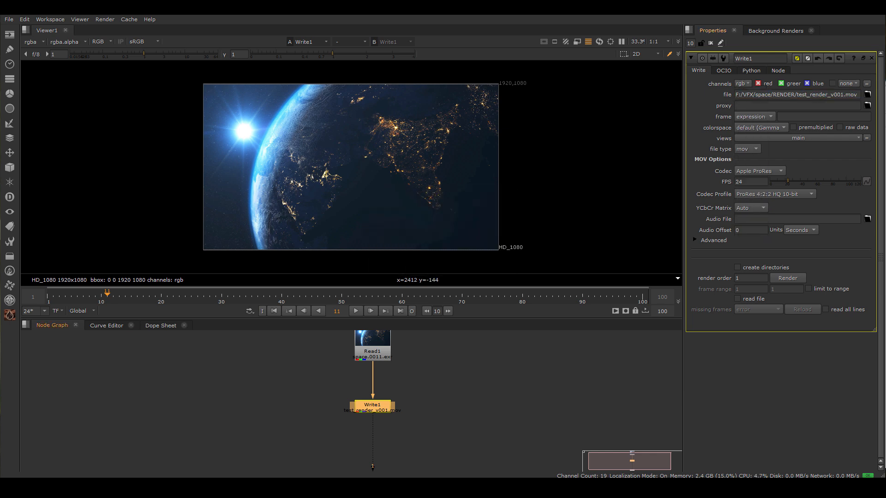
Step: Render the Write node over the global frame range 1-100, and open the space folder in File Explorer to check the movie
key(F7)
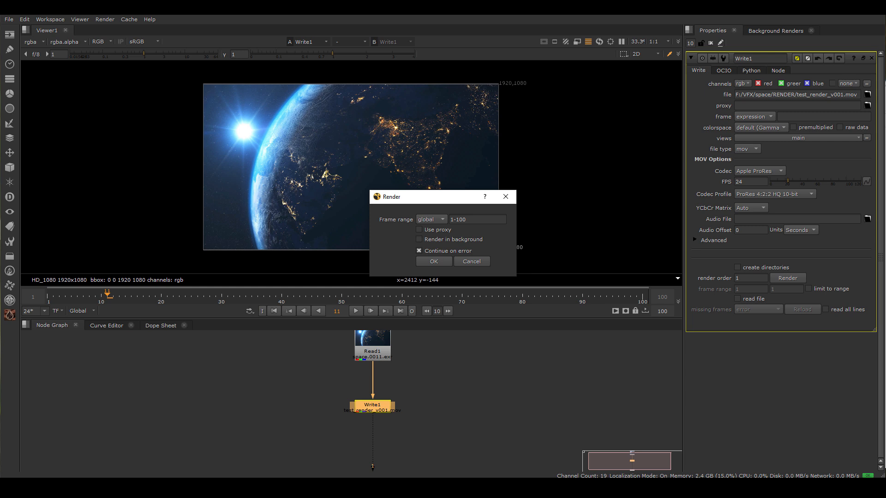
key(Return)
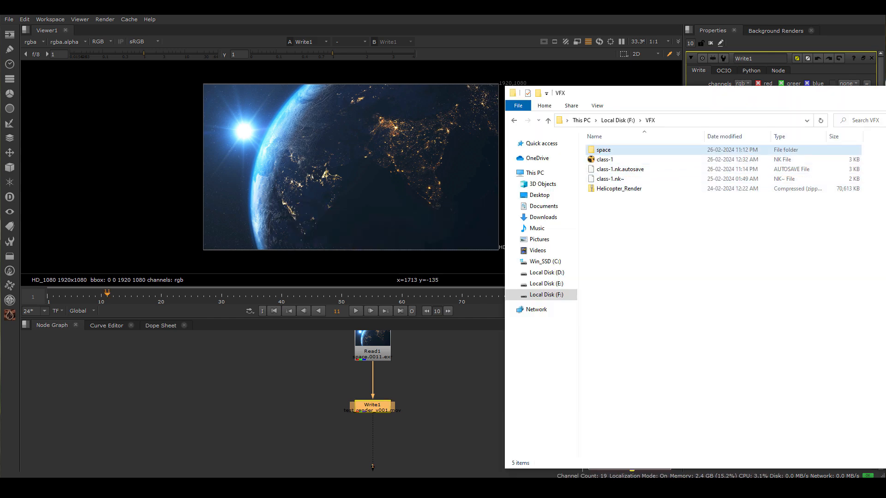
double_click(603, 150)
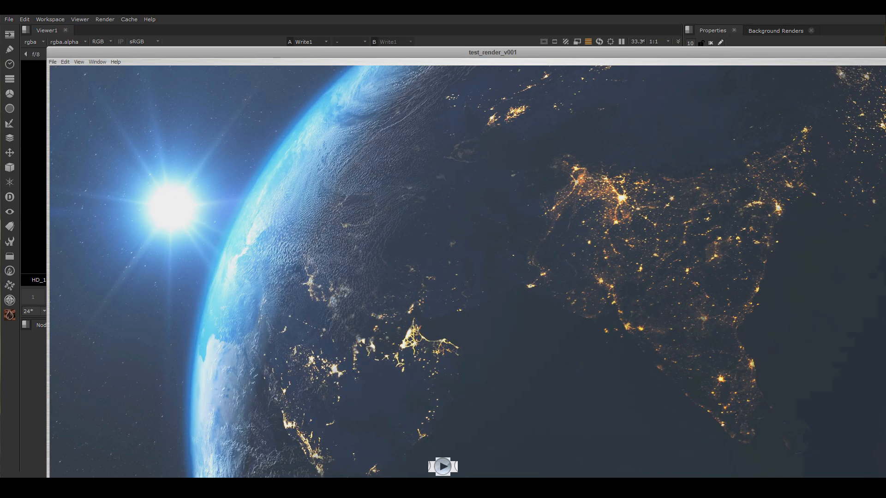
Step: Play back the rendered movie, and set the Write node's output file to test_render_v001.####.exr in F:/VFX/space/RENDER
key(space)
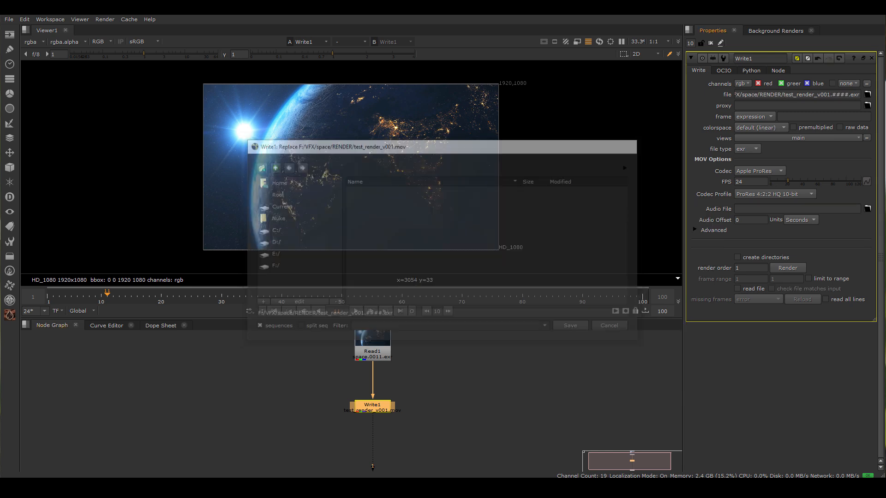
text(#.exr)
key(Return)
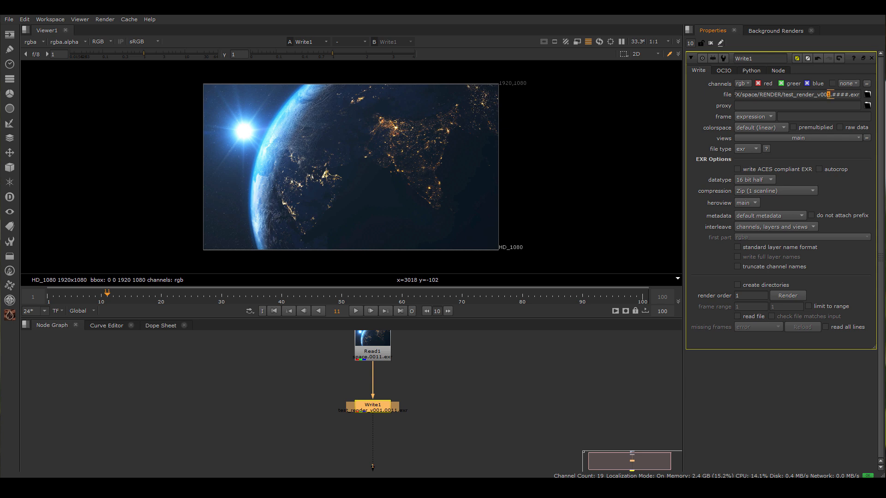
Step: Examine the version number and #### frame padding in the Write node's file name, and compare them with the frame numbering in File Explorer's space folder
drag(832, 95, 844, 95)
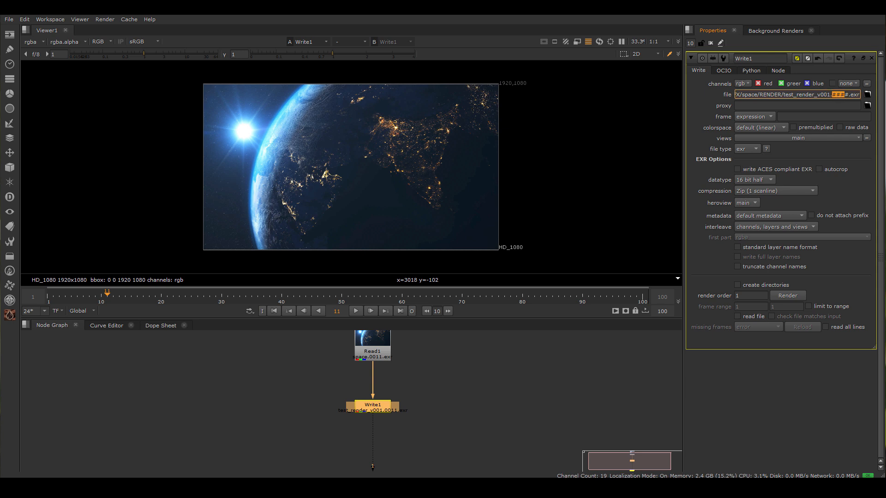
key(shift+Right)
click(832, 94)
key(shift+Right)
key(shift+Right)
key(shift+Right)
key(shift+Right)
key(Left)
drag(832, 94, 849, 94)
key(alt+Tab)
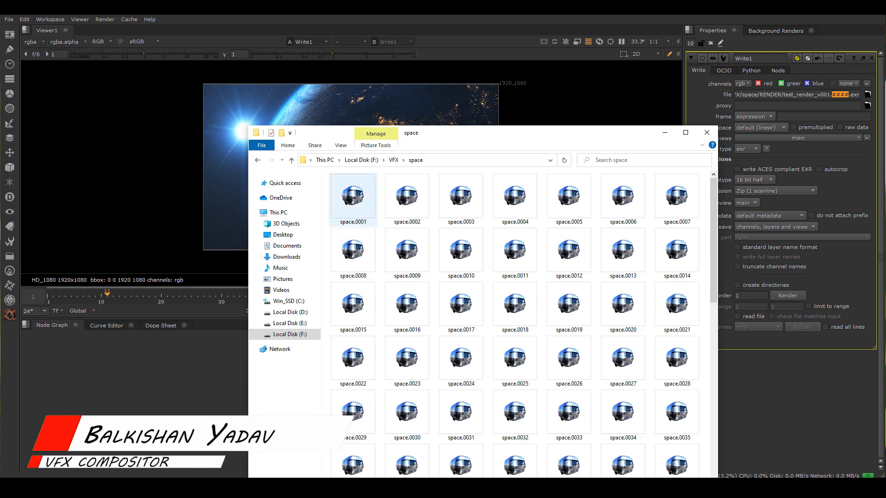
scroll(619, 194, down, 10)
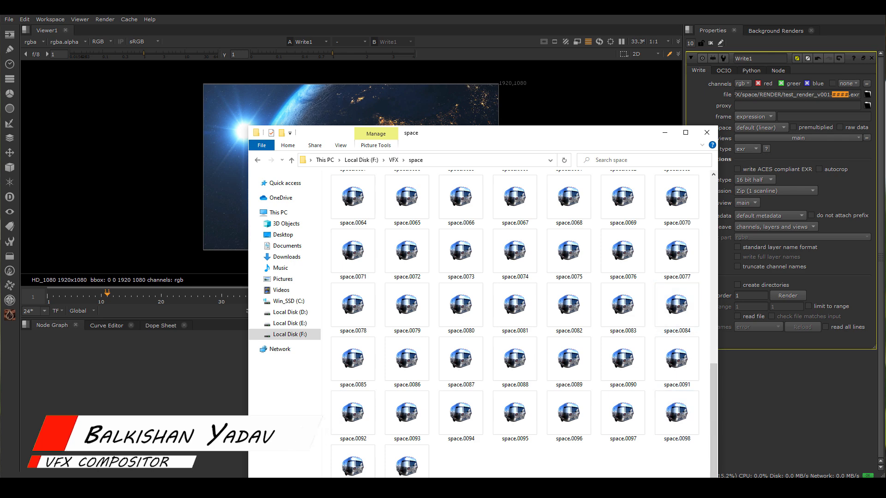
drag(546, 136, 492, 55)
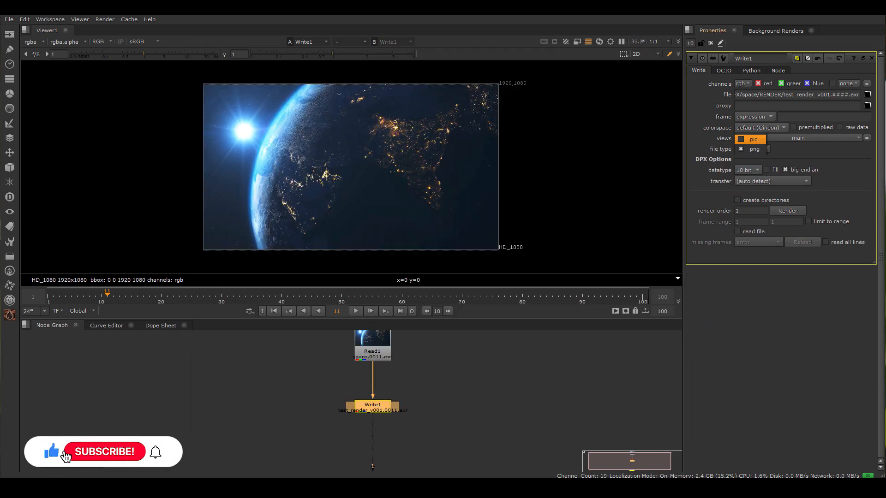
Step: Switch the Write node's file type to dpx, and make the output file name end in .dpx
click(746, 149)
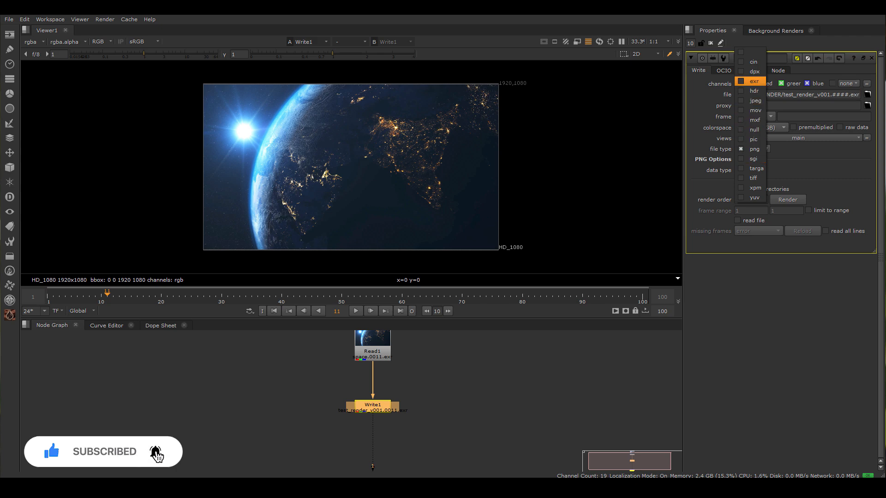
click(754, 71)
double_click(854, 94)
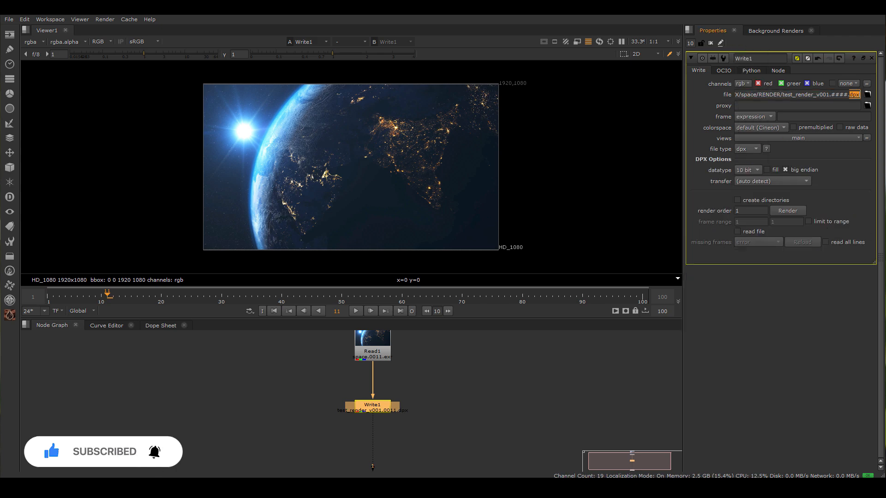
text(dpx)
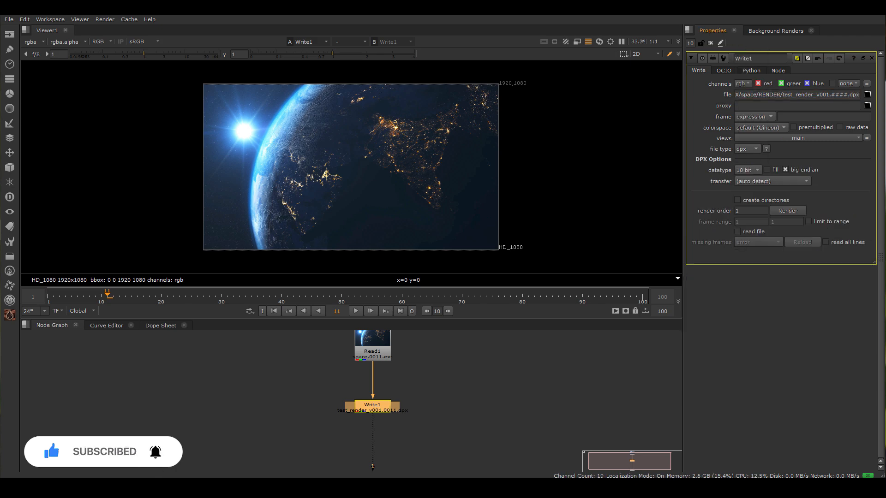